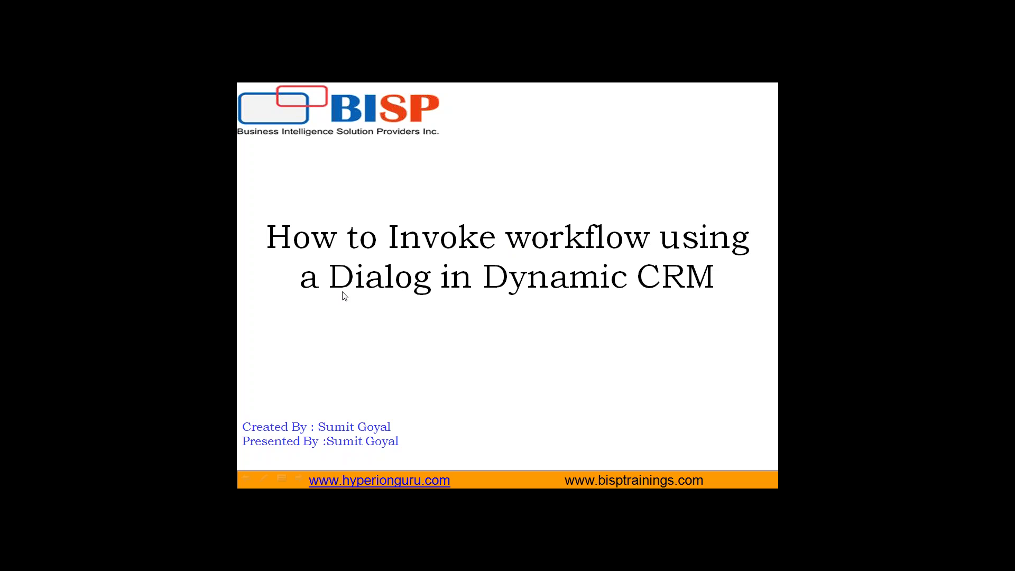
# End the slide show, switch to Microsoft Dynamics CRM in Chrome, and open the Solutions list in Settings
pyautogui.press('Escape')
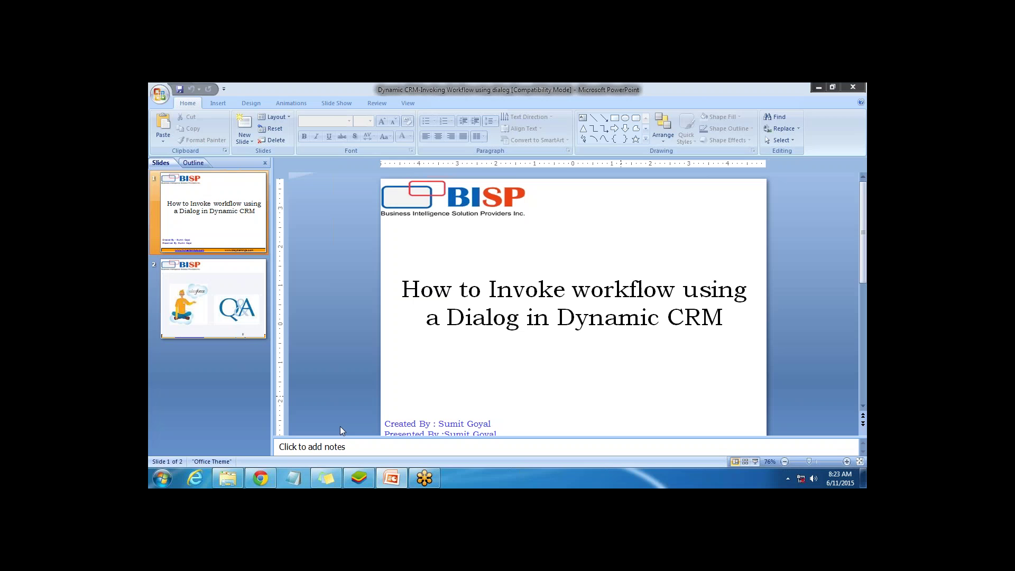
pyautogui.click(260, 479)
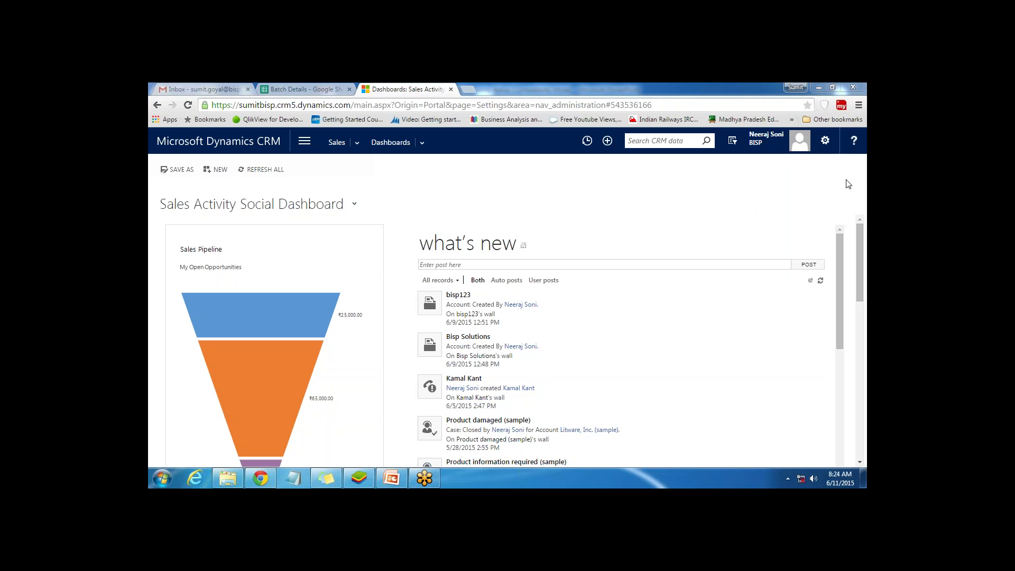
pyautogui.click(357, 142)
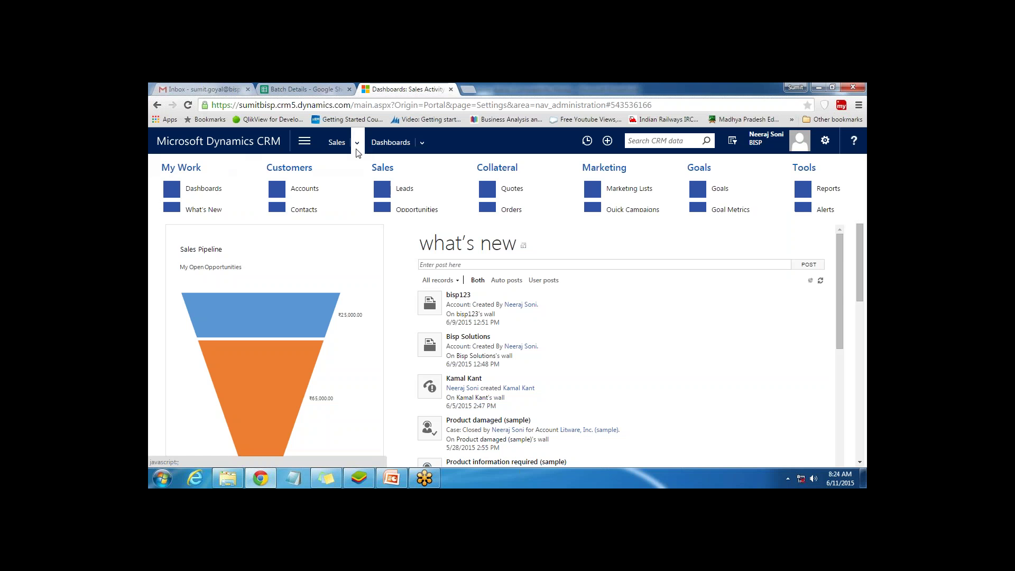
pyautogui.click(309, 149)
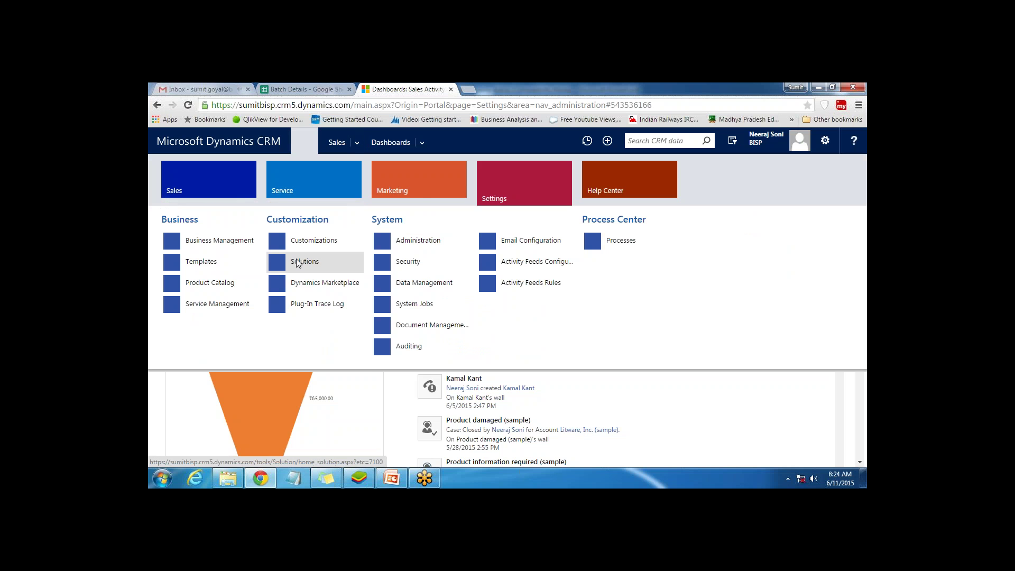
pyautogui.click(304, 262)
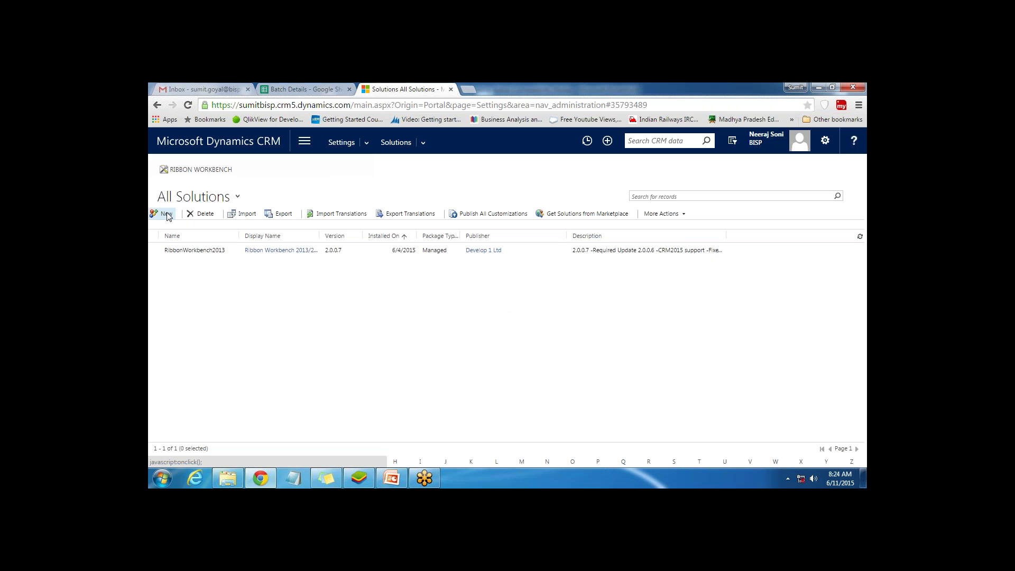
# Start a new solution and set its display name to BispSolution
pyautogui.click(169, 217)
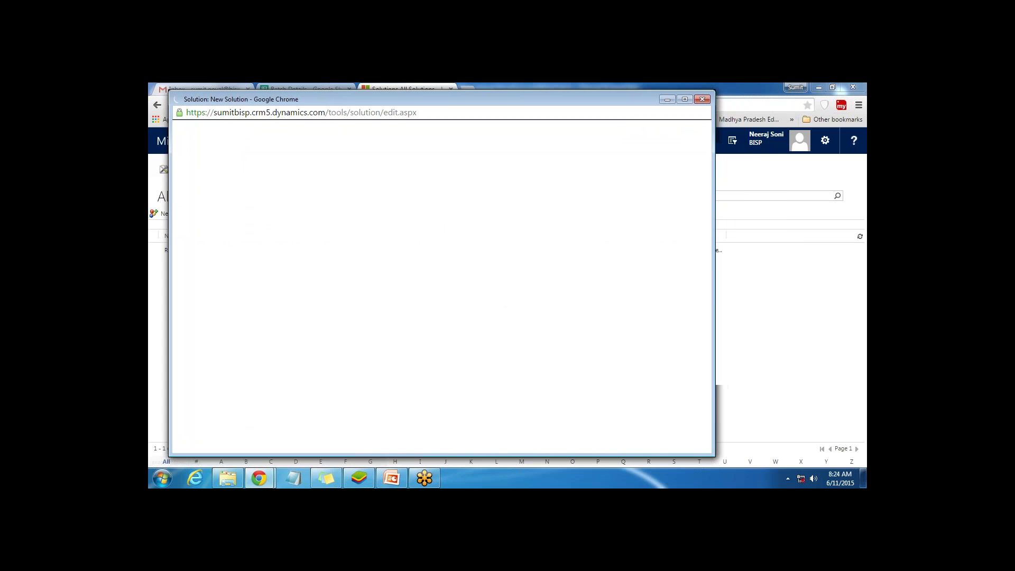
pyautogui.moveTo(170, 92); pyautogui.dragTo(190, 120)
pyautogui.moveTo(278, 126)
pyautogui.mouseDown()
pyautogui.moveTo(262, 103)
pyautogui.moveTo(276, 108)
pyautogui.mouseUp()
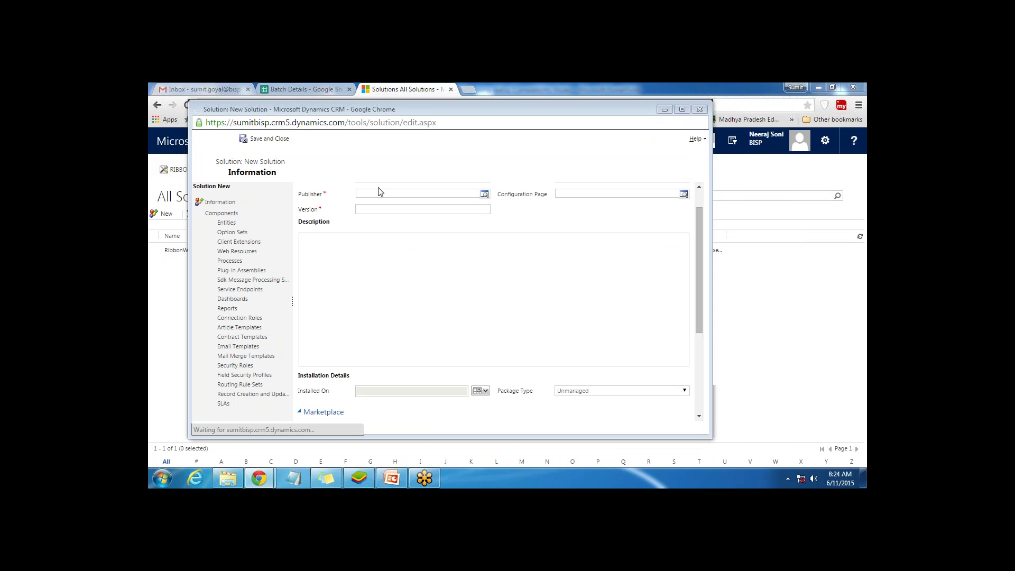
pyautogui.click(376, 208)
pyautogui.write('BispSolution')
pyautogui.press('Tab')
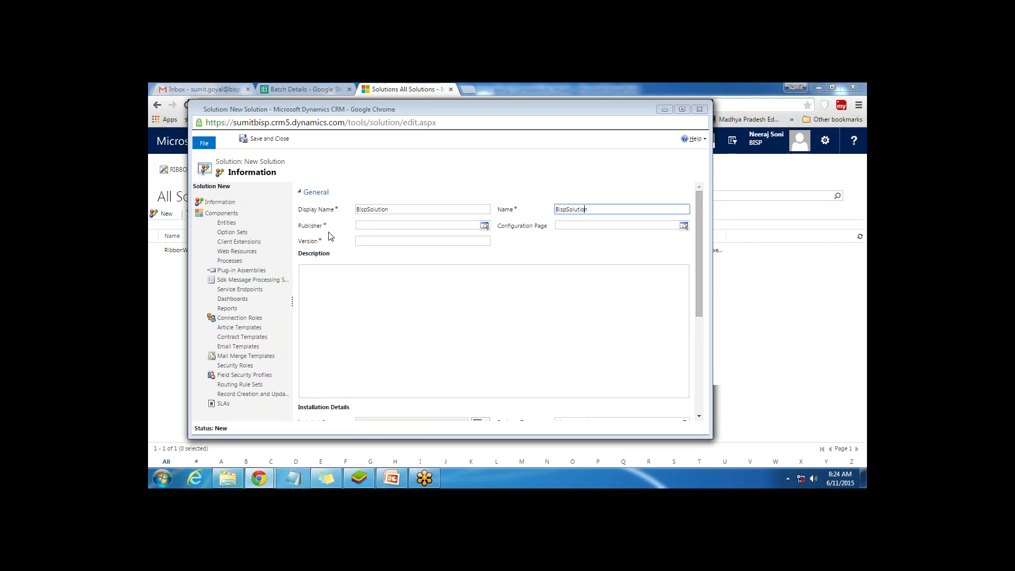
# Assign the default publisher for sumitbisp, set the solution's version to 6.0.1, and save the solution
pyautogui.click(372, 227)
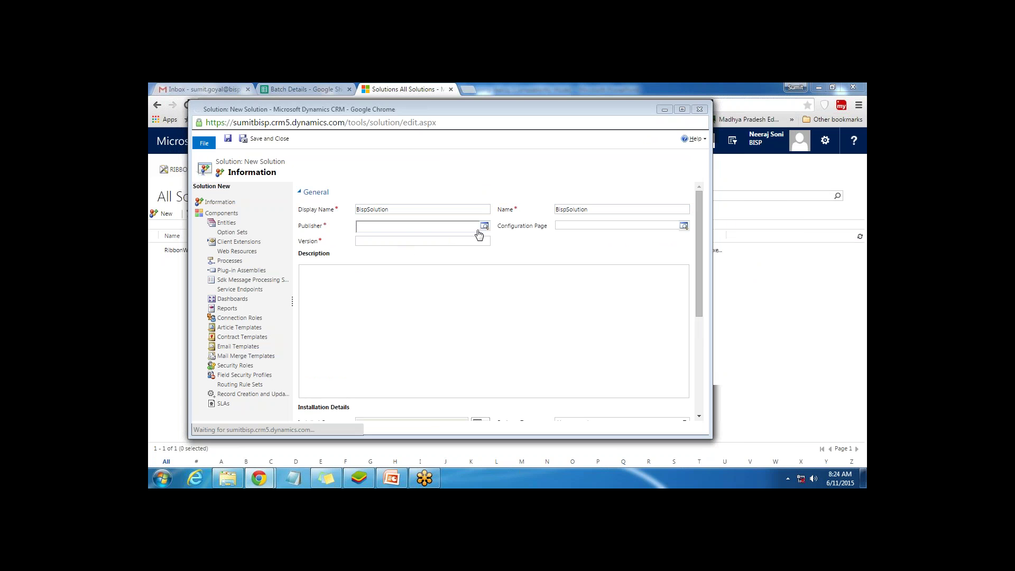
pyautogui.click(391, 239)
pyautogui.click(382, 243)
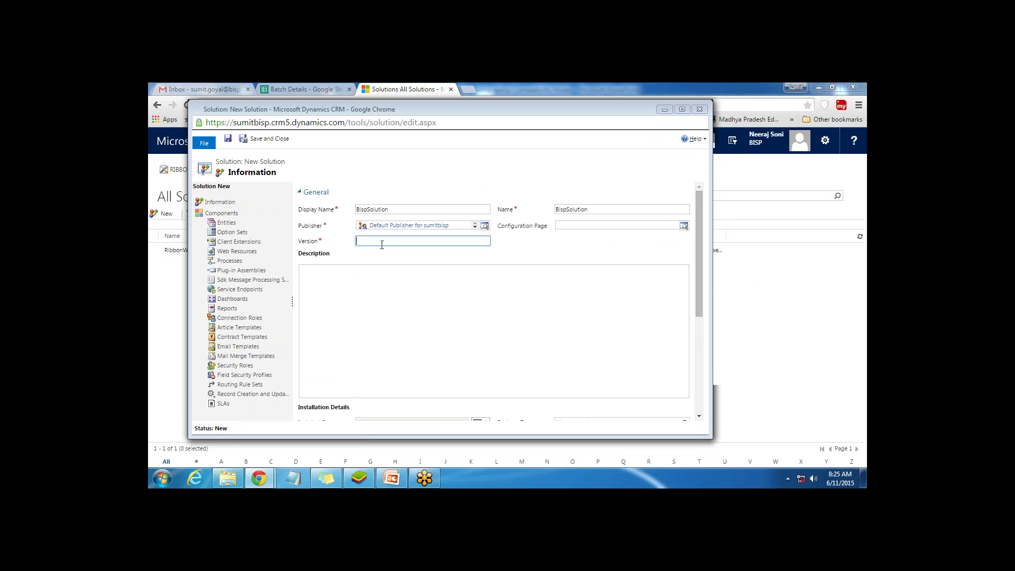
pyautogui.write('6.0.1')
pyautogui.click(227, 138)
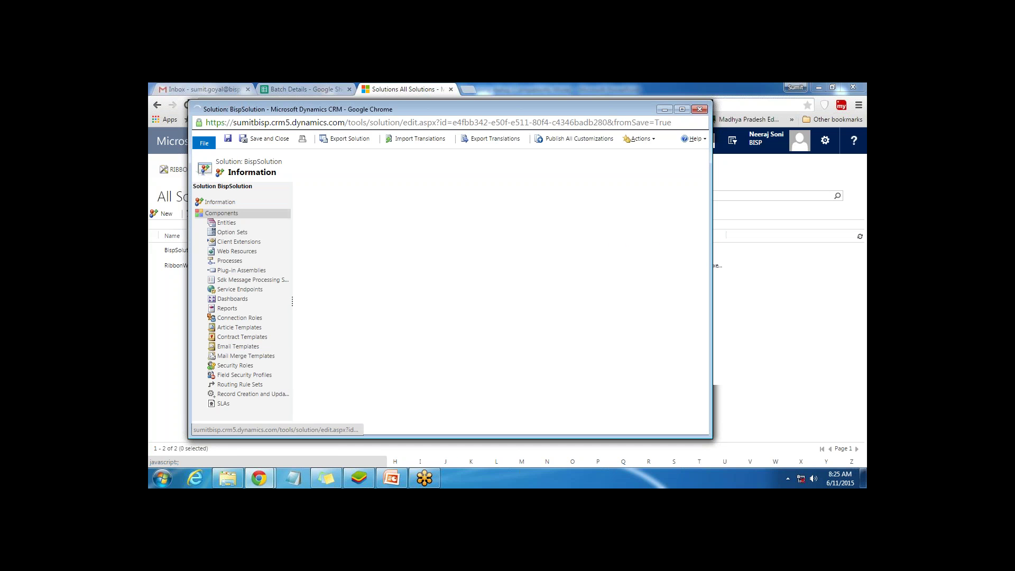
# Create a blank Workflow process named "Send Email to Contact" for the Contact entity within the solution's processes
pyautogui.click(229, 262)
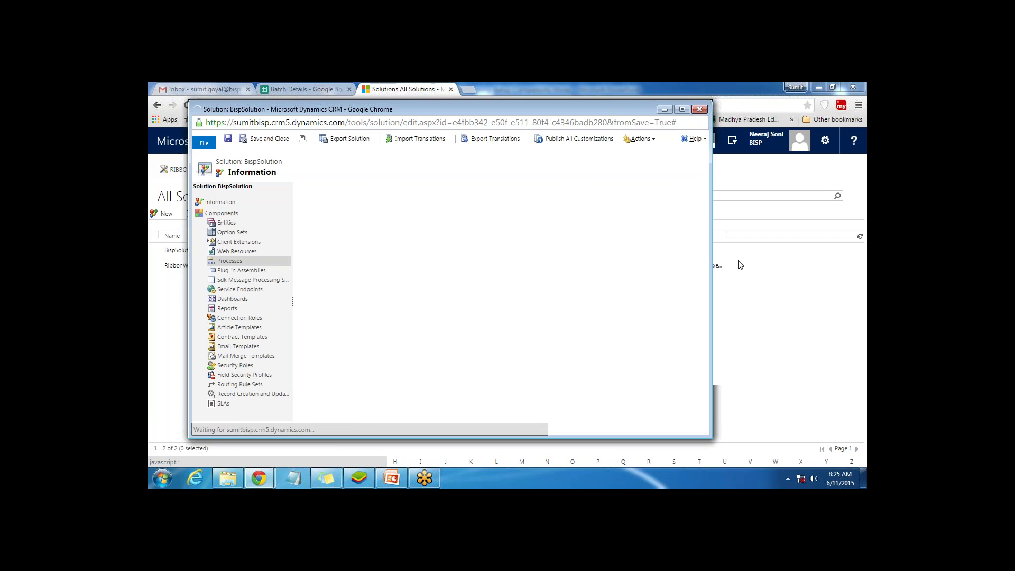
pyautogui.click(315, 210)
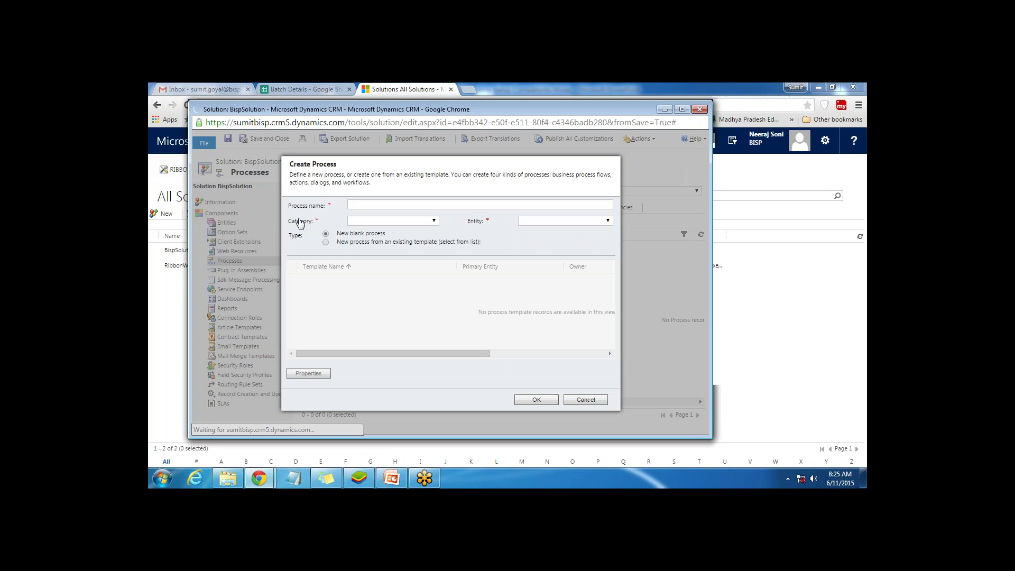
pyautogui.click(365, 203)
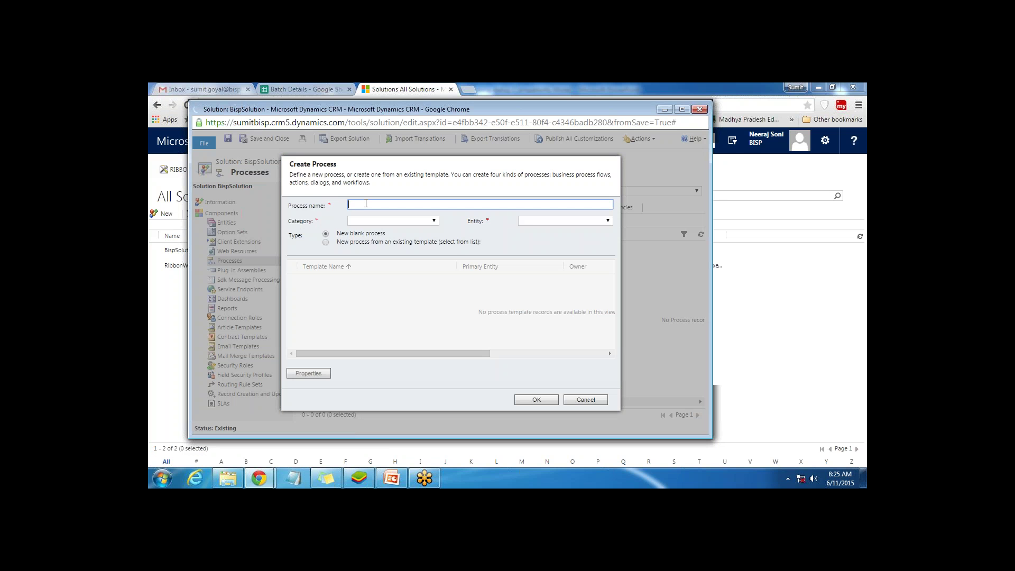
pyautogui.write('Send Email to Contact')
pyautogui.click(391, 220)
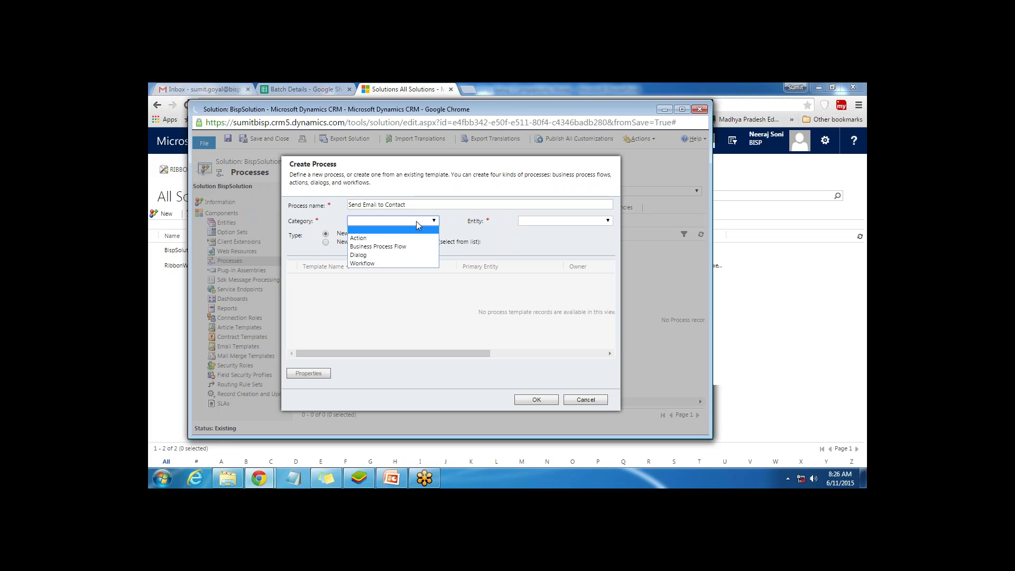
pyautogui.click(378, 264)
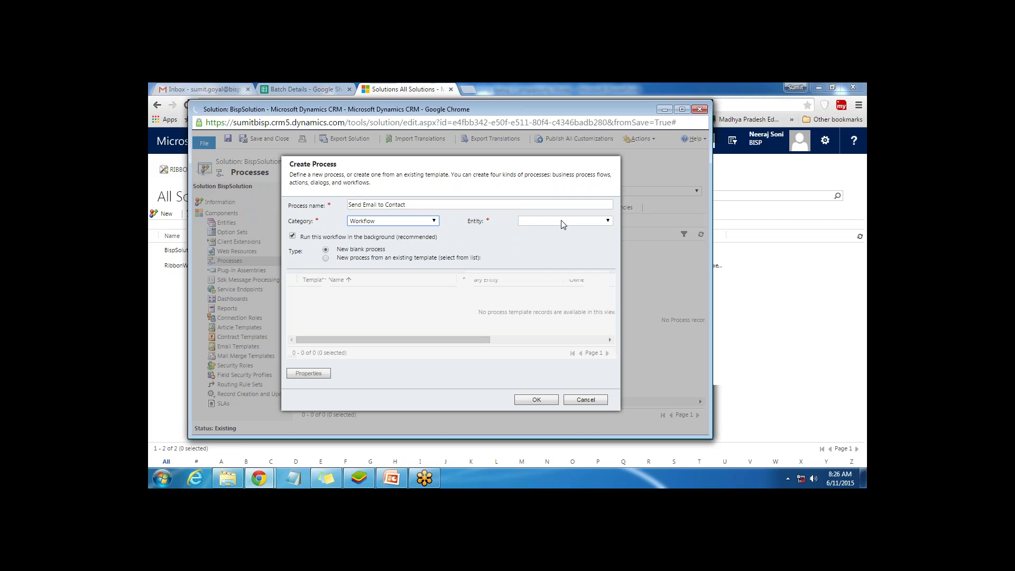
pyautogui.click(582, 221)
pyautogui.moveTo(608, 249)
pyautogui.mouseDown()
pyautogui.moveTo(609, 285)
pyautogui.moveTo(608, 264)
pyautogui.mouseUp()
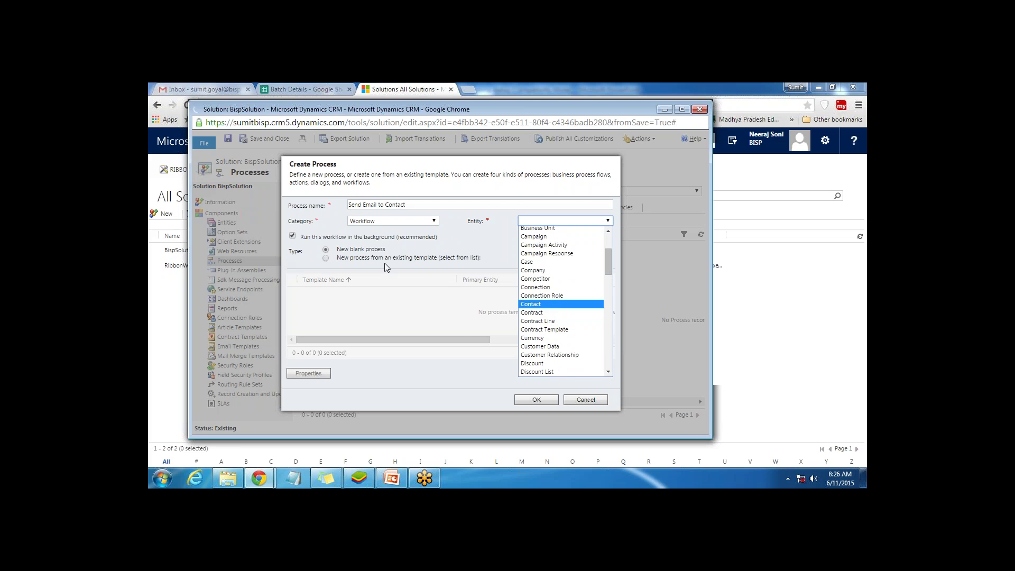
pyautogui.click(524, 306)
pyautogui.click(531, 402)
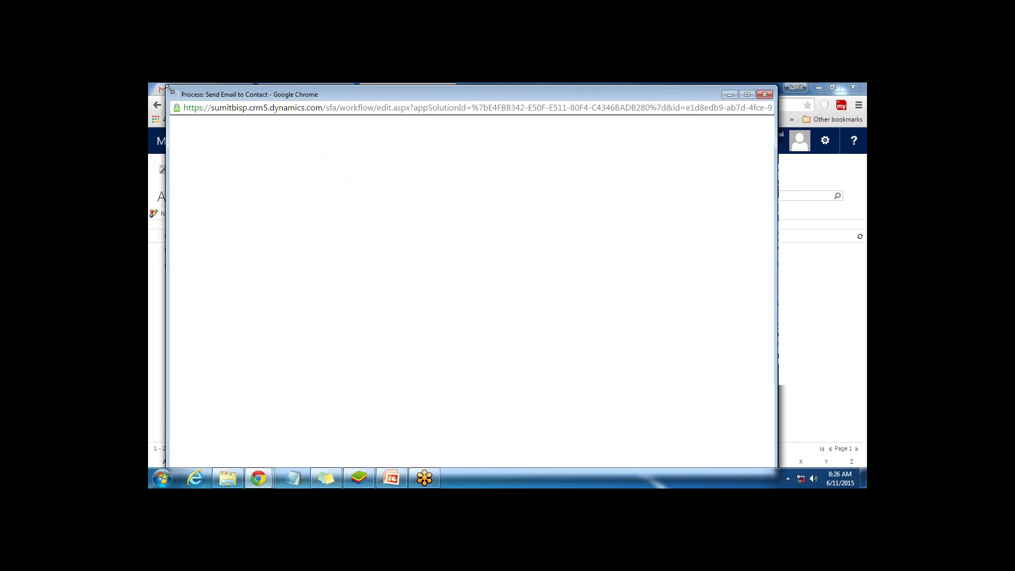
# Make the workflow available to run as a child process and set its scope to Organization
pyautogui.moveTo(168, 85); pyautogui.dragTo(195, 123)
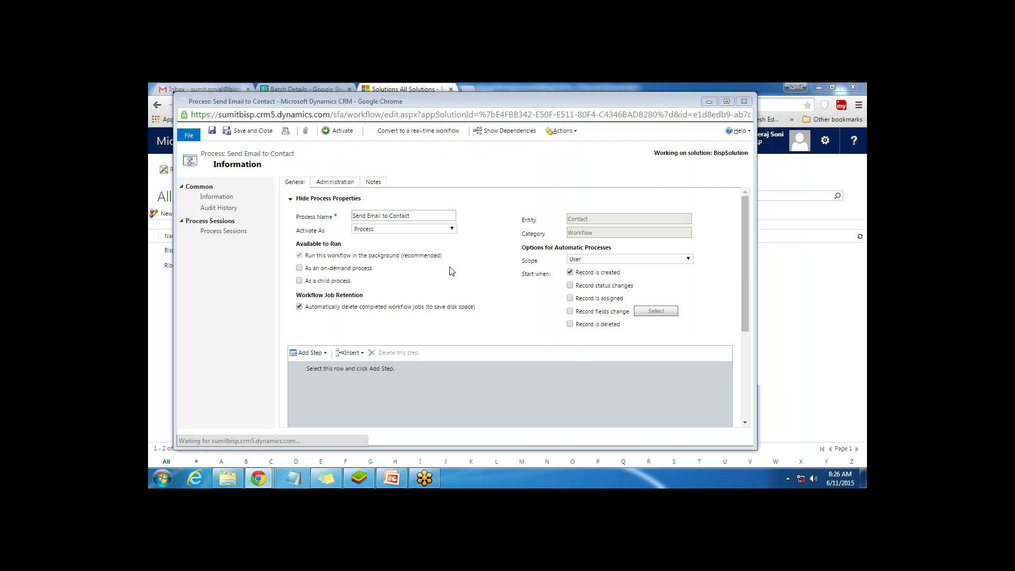
pyautogui.click(300, 283)
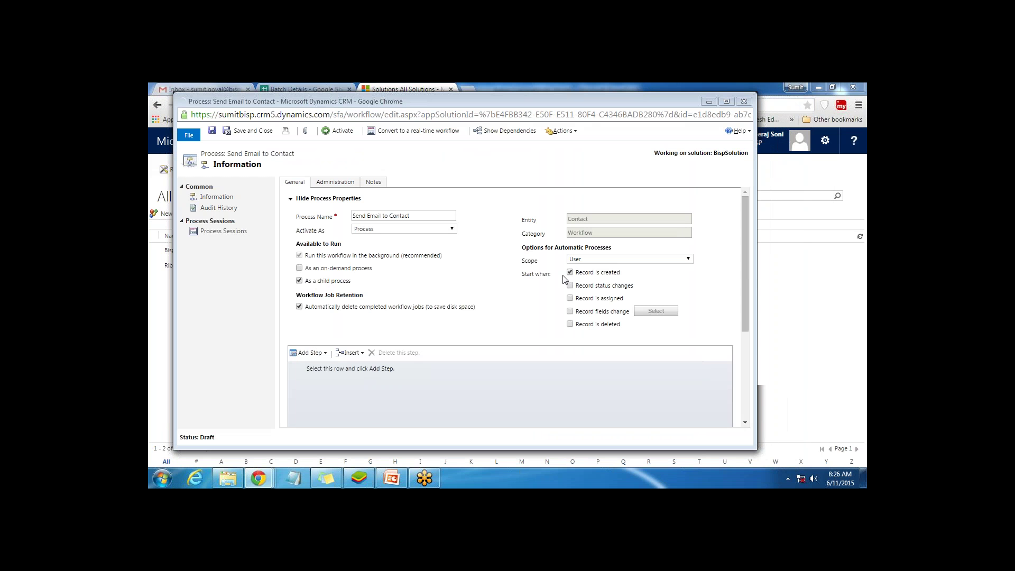
pyautogui.click(588, 260)
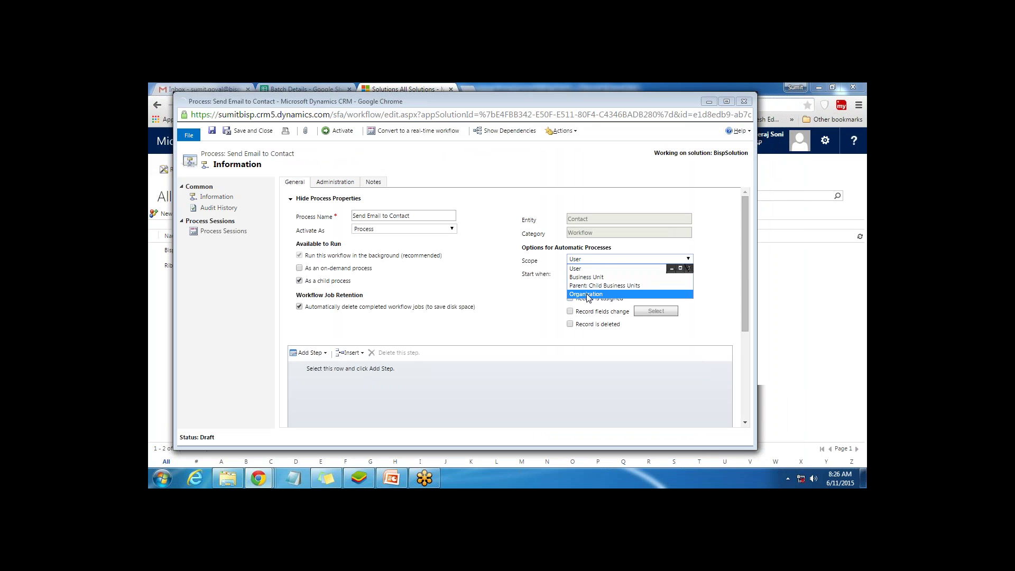
pyautogui.click(588, 294)
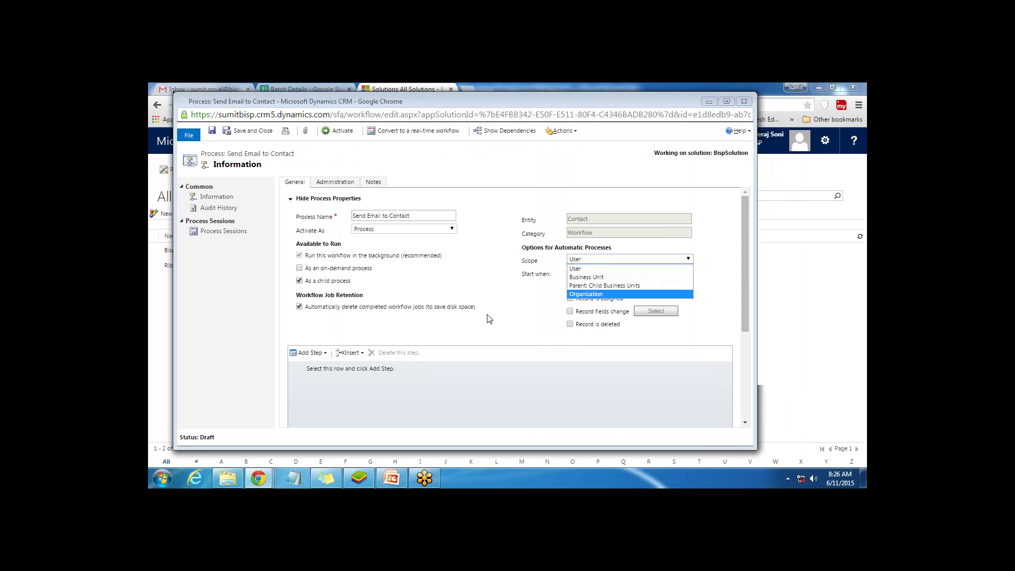
# Add a Send Email step to the workflow and describe it as "Send Email to Contact"
pyautogui.doubleClick(500, 103)
pyautogui.scroll(-3, 294, 363)
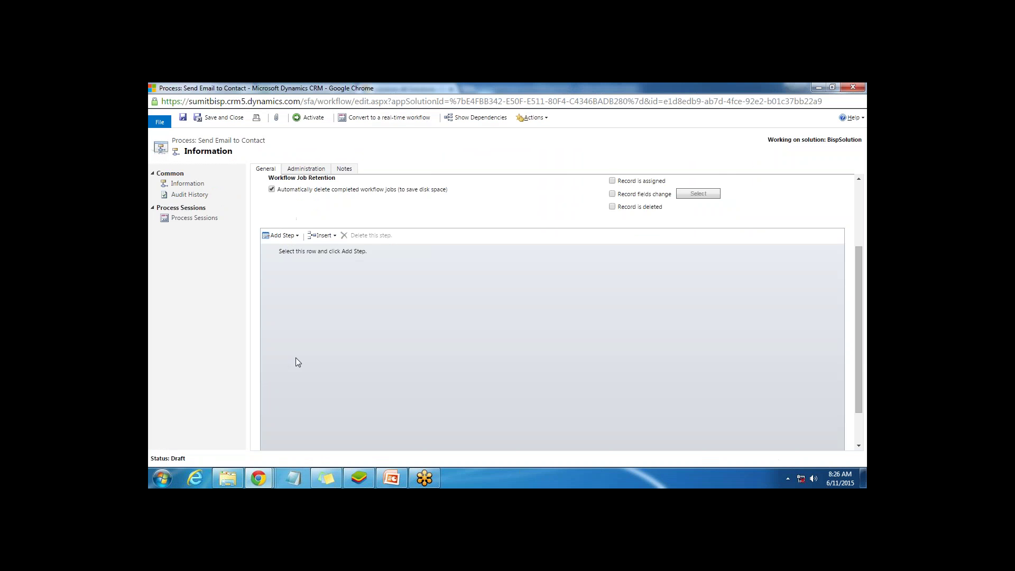
pyautogui.click(298, 236)
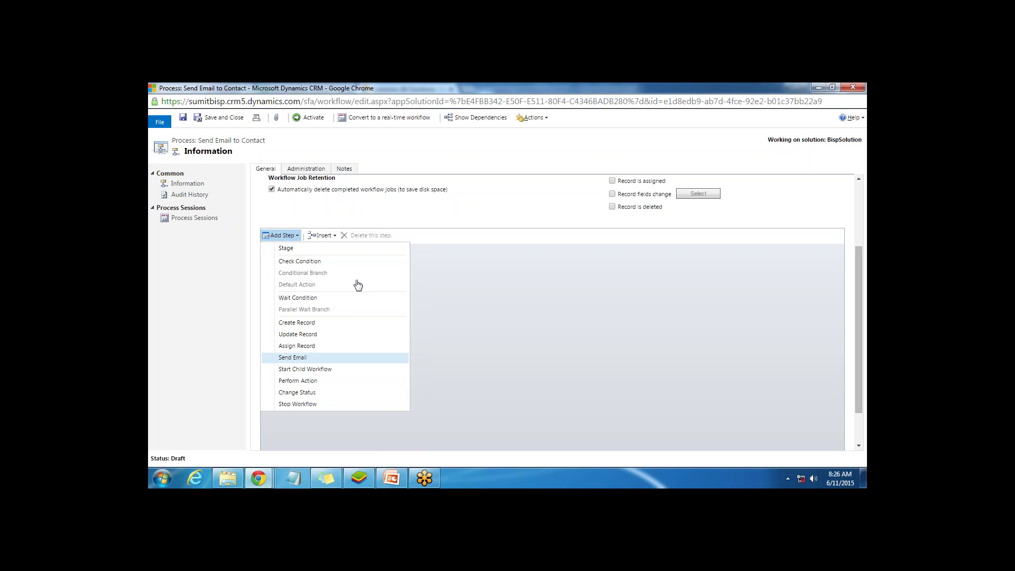
pyautogui.press('Return')
pyautogui.click(365, 253)
pyautogui.moveTo(355, 252); pyautogui.dragTo(297, 252)
pyautogui.press('BackSpace')
pyautogui.press('BackSpace')
pyautogui.press('BackSpace')
pyautogui.press('BackSpace')
pyautogui.press('BackSpace')
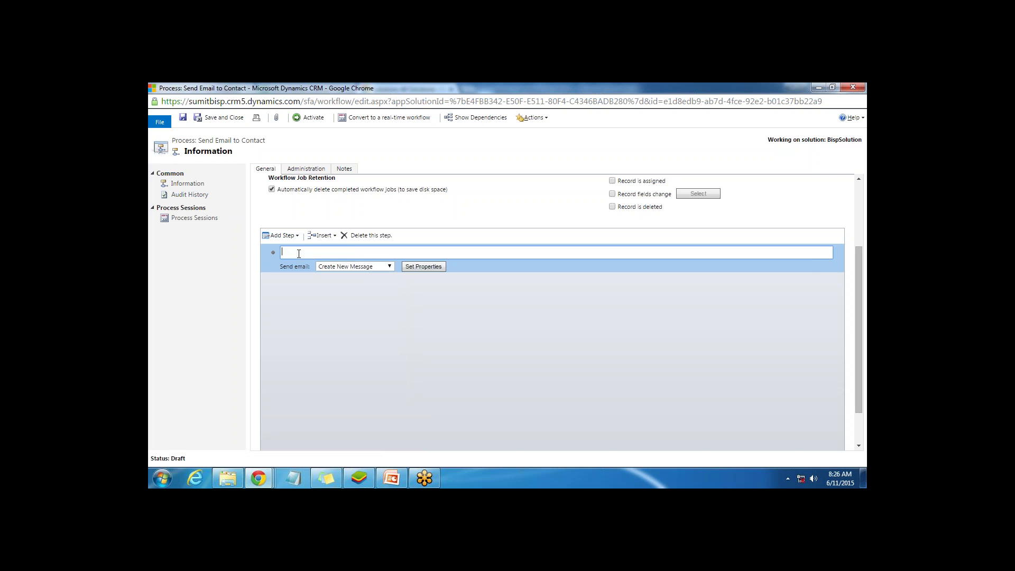
pyautogui.write('Send Email to Contact')
# Open the email step's properties and set the sender to the dynamic value Owning User(Contact)
pyautogui.click(423, 267)
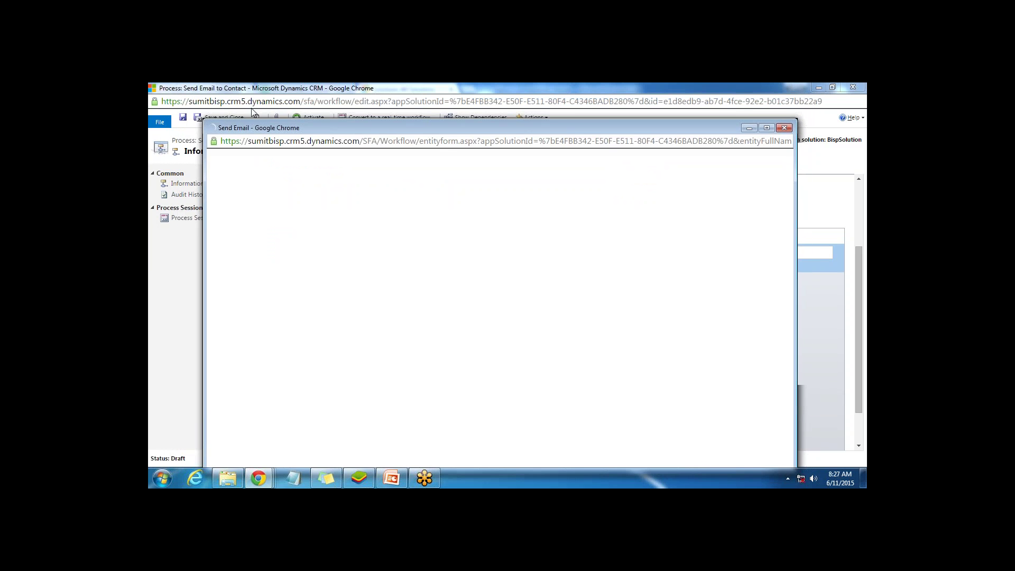
pyautogui.moveTo(266, 100); pyautogui.dragTo(252, 101)
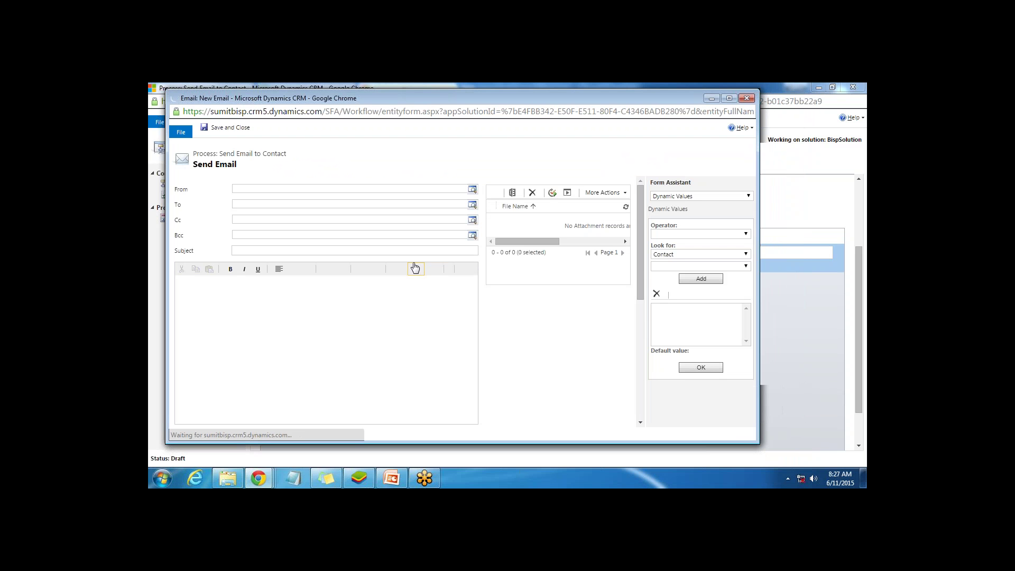
pyautogui.click(249, 191)
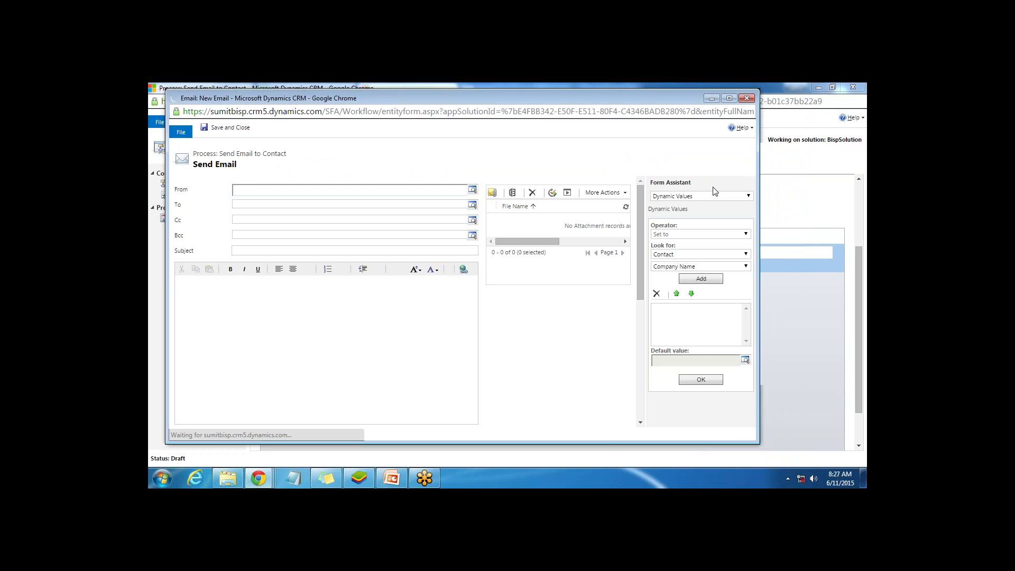
pyautogui.click(685, 267)
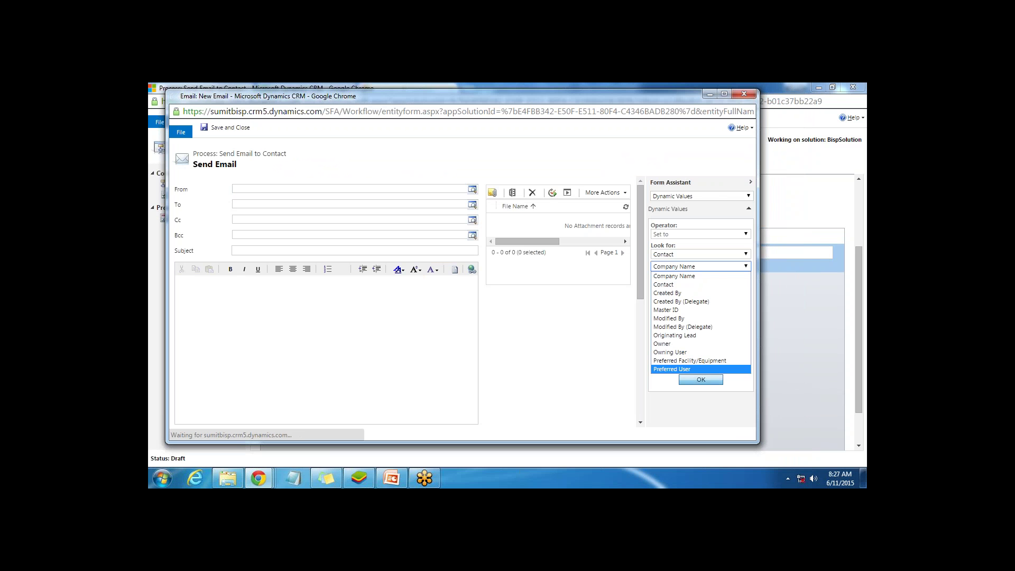
pyautogui.click(670, 352)
pyautogui.click(701, 278)
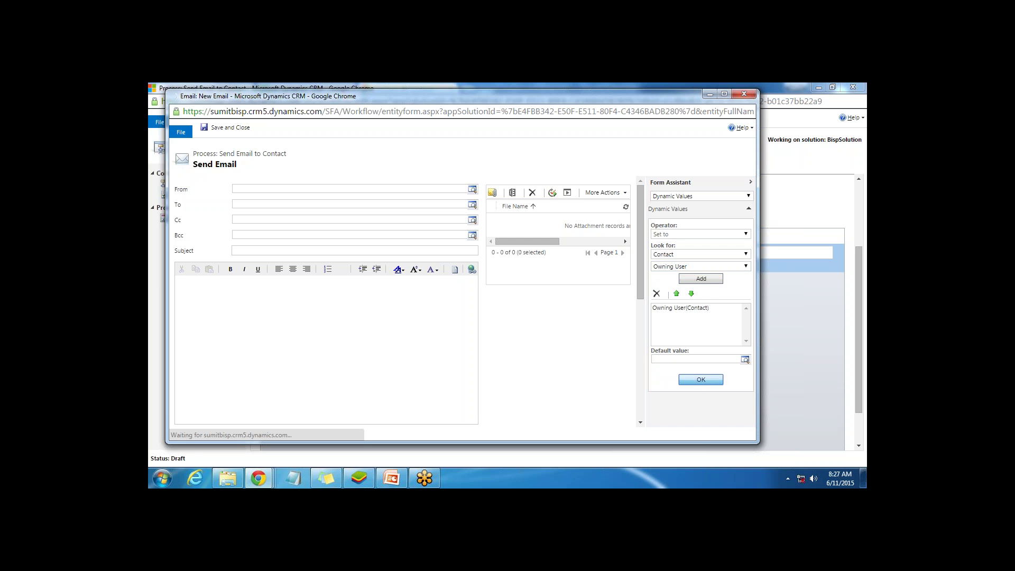
pyautogui.click(701, 379)
# Set the email's recipient to the dynamic value Contact(Contact)
pyautogui.click(260, 208)
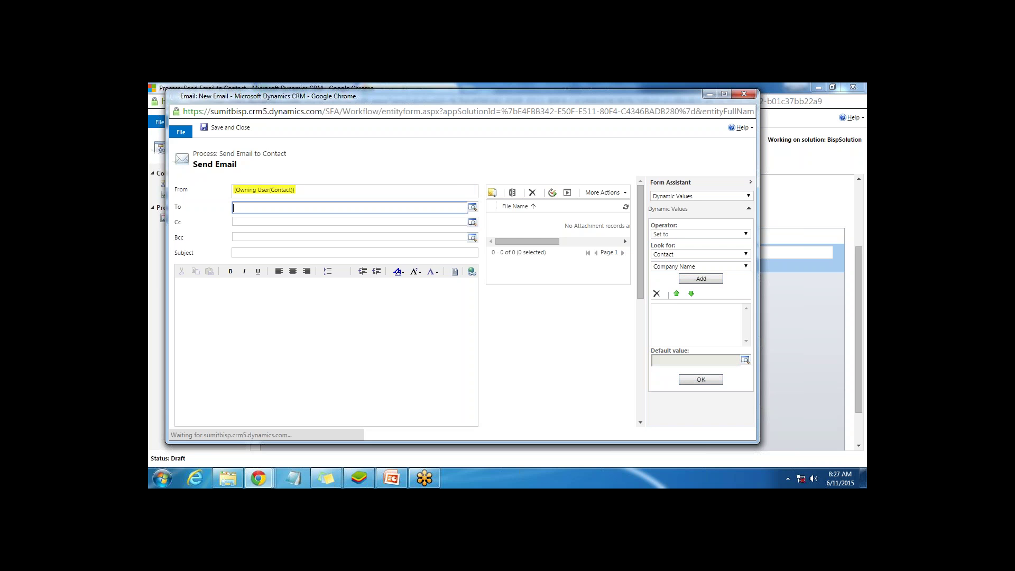
pyautogui.click(689, 266)
pyautogui.click(682, 280)
pyautogui.click(701, 279)
pyautogui.click(701, 380)
# Set the email subject to "Thanks for Registration" and begin the message body with "Dear"
pyautogui.click(253, 255)
pyautogui.write('Thanks for Registration')
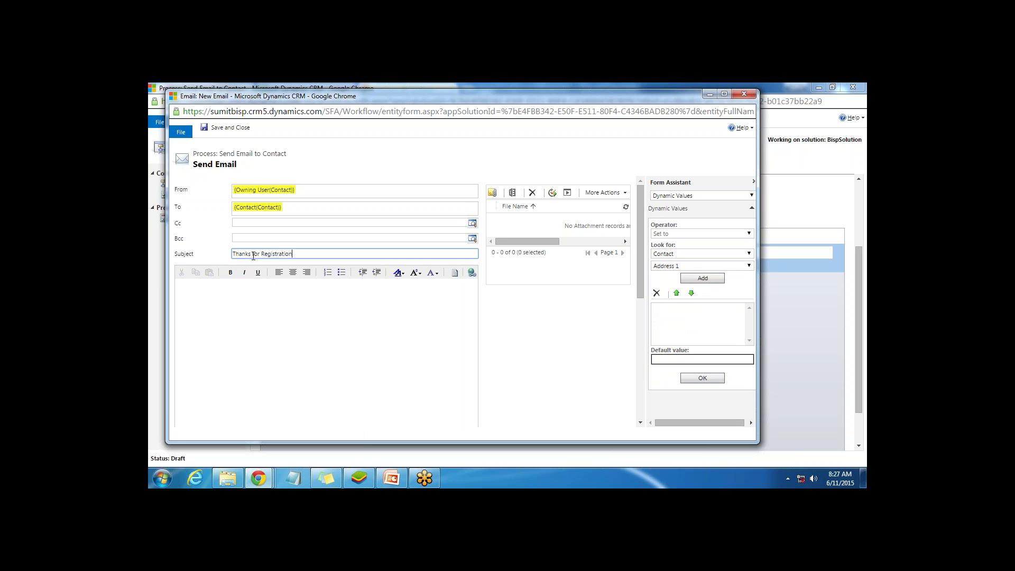
pyautogui.press('Tab')
pyautogui.write('Dear')
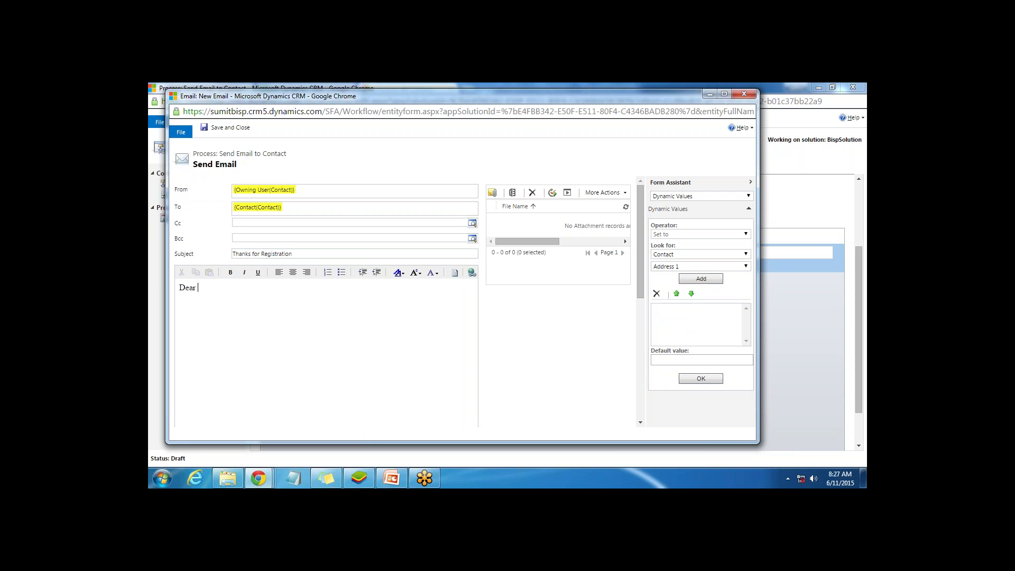
# Insert the contact's Full Name as a dynamic value after "Dear" in the email body
pyautogui.click(694, 267)
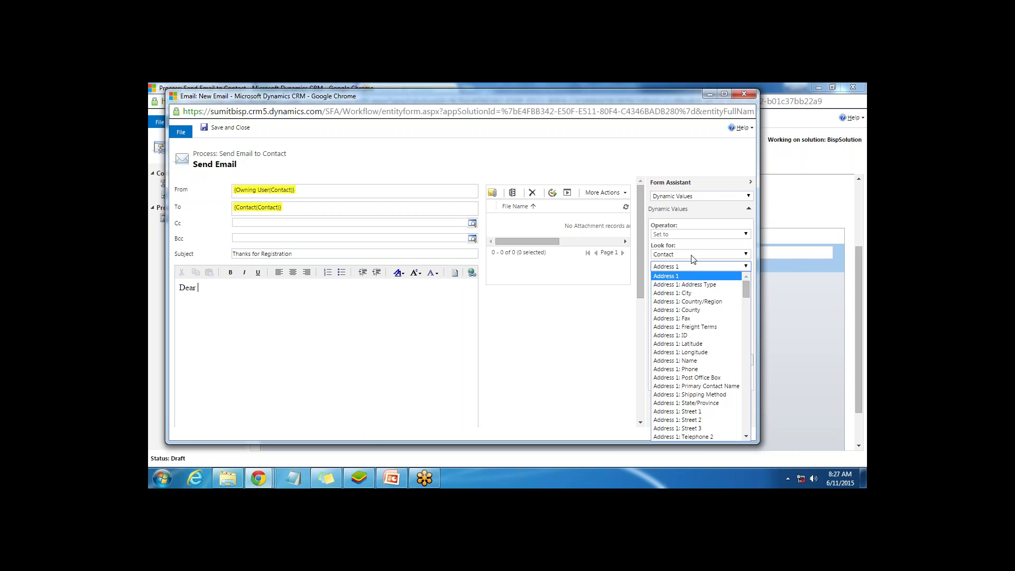
pyautogui.click(694, 255)
pyautogui.click(689, 271)
pyautogui.click(694, 266)
pyautogui.moveTo(747, 284); pyautogui.dragTo(749, 393)
pyautogui.click(669, 385)
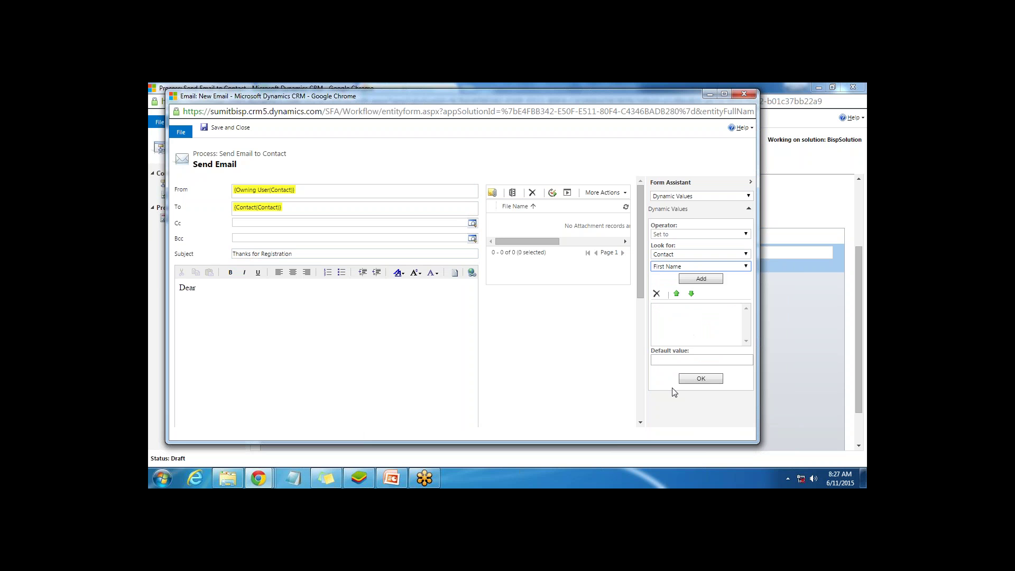
pyautogui.hotkey('alt', 'Down')
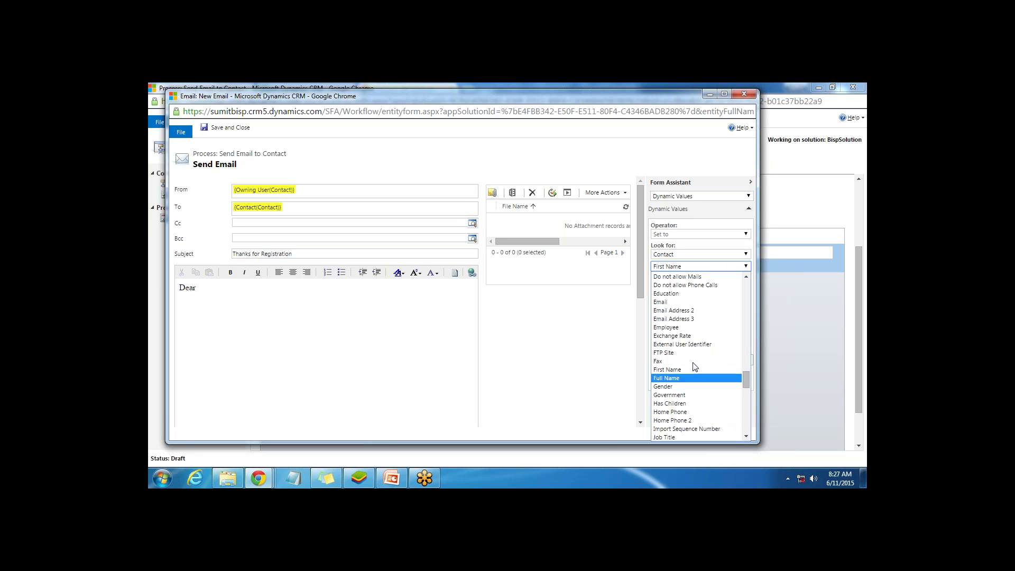
pyautogui.click(693, 378)
pyautogui.click(701, 279)
pyautogui.click(701, 379)
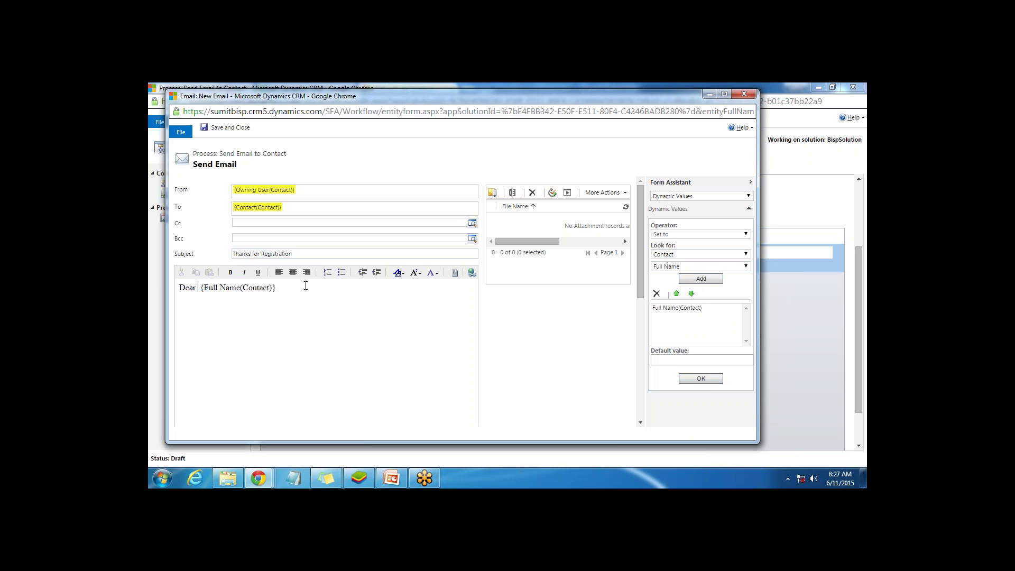
# Complete the email body with "Thanks for registering with us." and the sign-off "Regards, Bisp", and save and close the email
pyautogui.write('Thnks')
pyautogui.press('BackSpace')
pyautogui.press('BackSpace')
pyautogui.press('BackSpace')
pyautogui.write('anks for regist')
pyautogui.press('BackSpace')
pyautogui.press('BackSpace')
pyautogui.write('stering with usRgd')
pyautogui.press('BackSpace')
pyautogui.press('BackSpace')
pyautogui.write('egards, ')
pyautogui.write('Bisp')
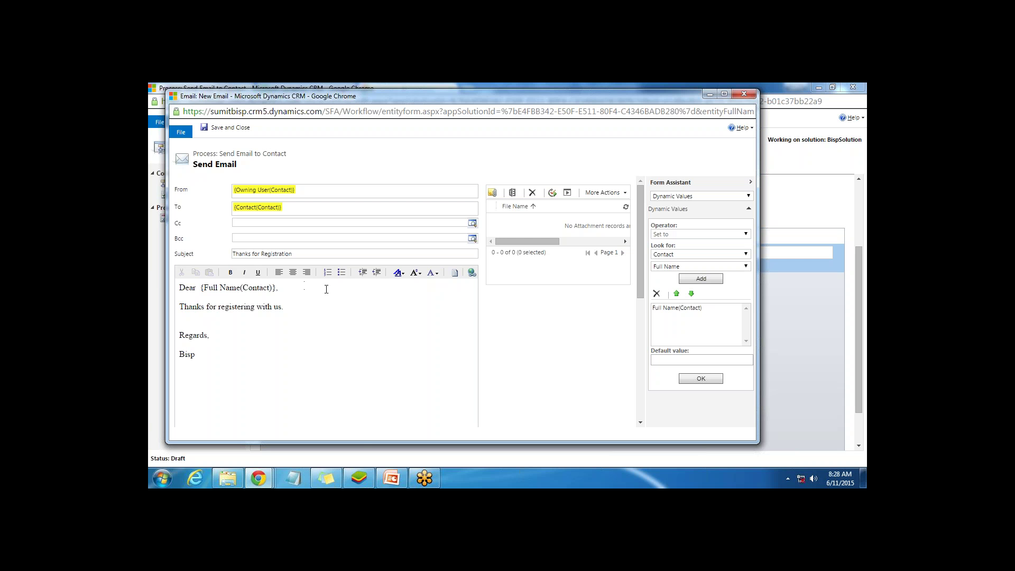
pyautogui.click(226, 133)
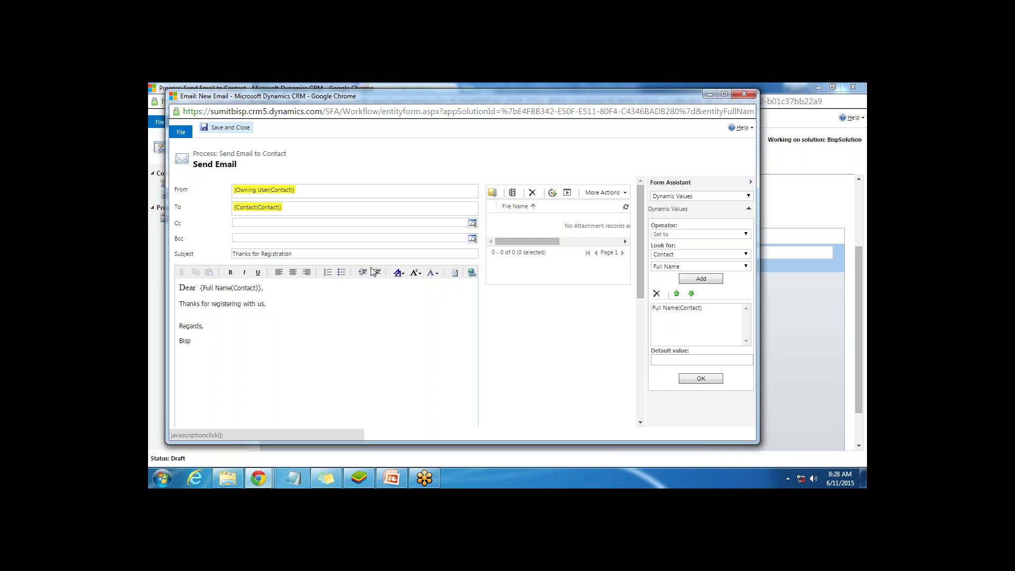
pyautogui.click(230, 133)
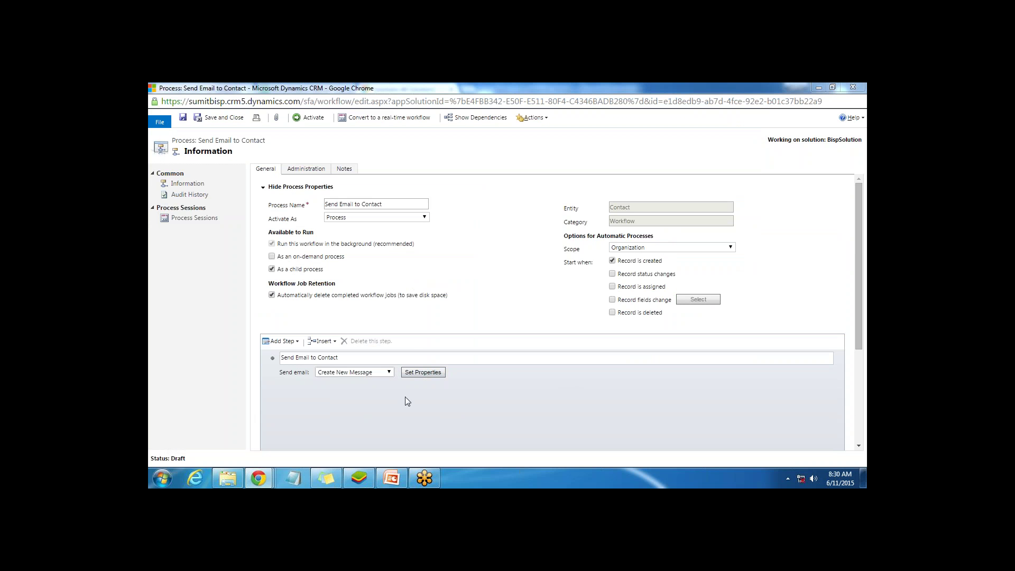
# Save and activate the Send Email to Contact workflow, and close its window
pyautogui.click(183, 118)
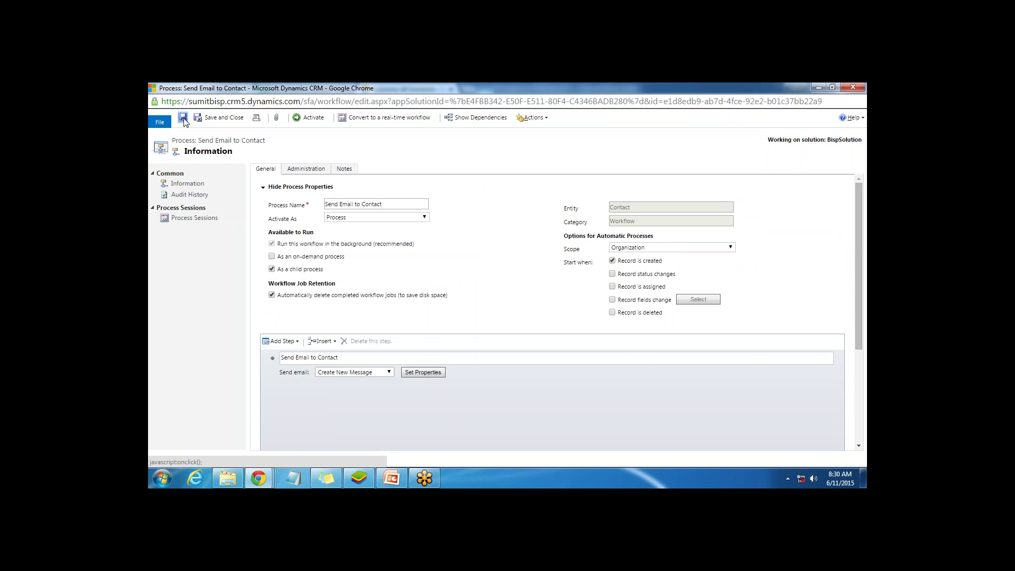
pyautogui.click(314, 118)
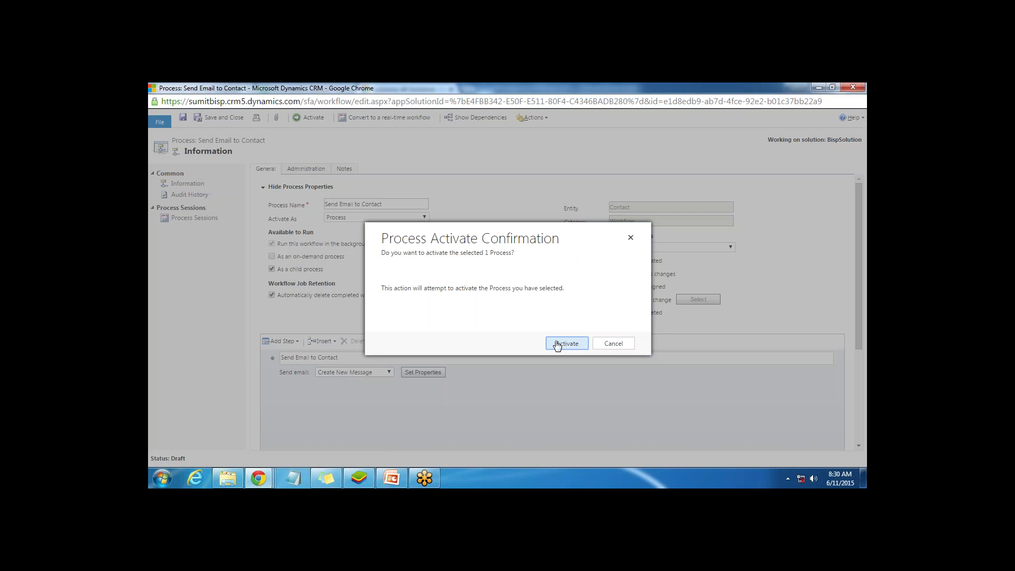
pyautogui.click(557, 344)
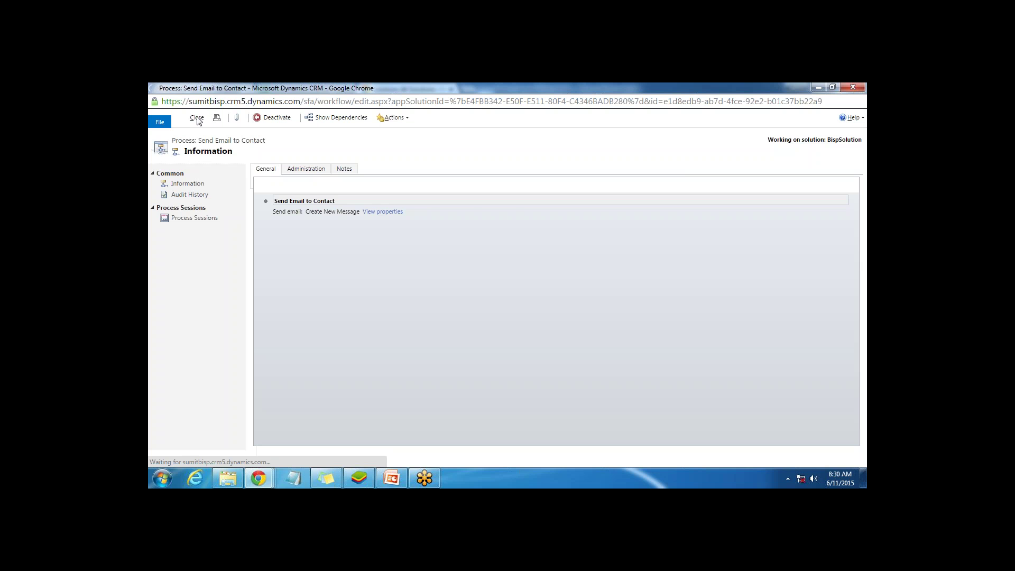
pyautogui.click(197, 118)
# Start a new process in the solution and name it "Contact Dialog"
pyautogui.click(311, 209)
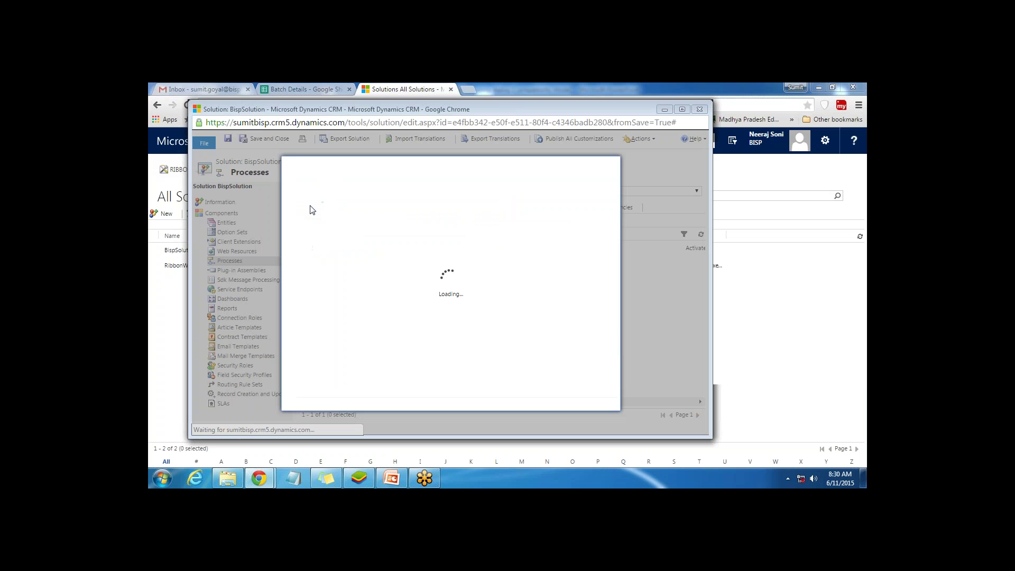
pyautogui.click(385, 203)
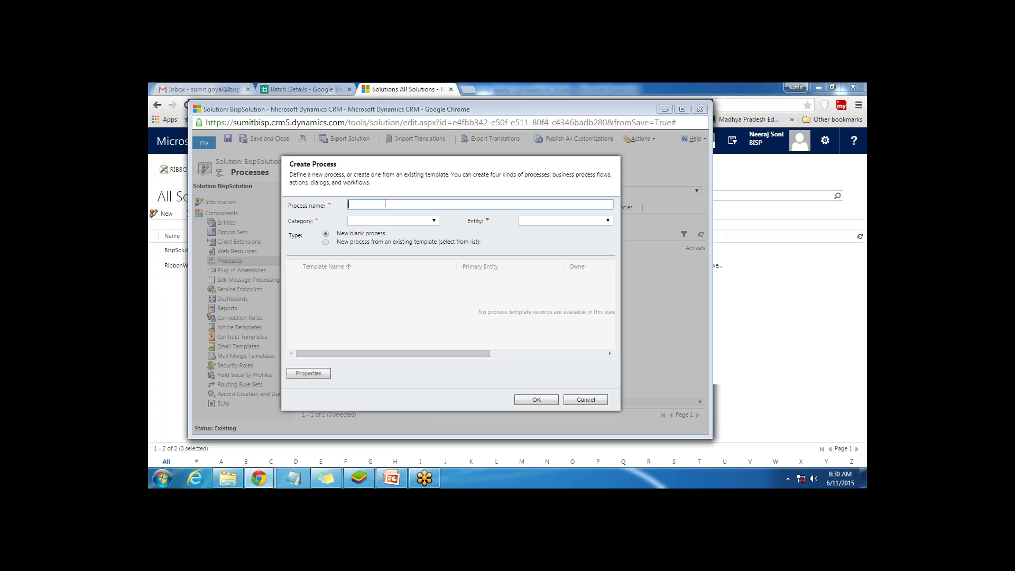
pyautogui.write('Conyta')
pyautogui.press('BackSpace')
pyautogui.press('BackSpace')
pyautogui.press('BackSpace')
pyautogui.press('BackSpace')
pyautogui.write('tact dialo')
pyautogui.press('BackSpace')
pyautogui.press('BackSpace')
pyautogui.press('BackSpace')
pyautogui.press('BackSpace')
pyautogui.press('BackSpace')
pyautogui.write('FDialog')
pyautogui.press('BackSpace')
pyautogui.press('BackSpace')
pyautogui.press('BackSpace')
pyautogui.press('BackSpace')
pyautogui.press('BackSpace')
pyautogui.press('BackSpace')
pyautogui.write('Da')
pyautogui.press('BackSpace')
pyautogui.write('ialog')
# Set the new process's category to Dialog and its entity to Contact, and create it
pyautogui.click(413, 220)
pyautogui.click(383, 252)
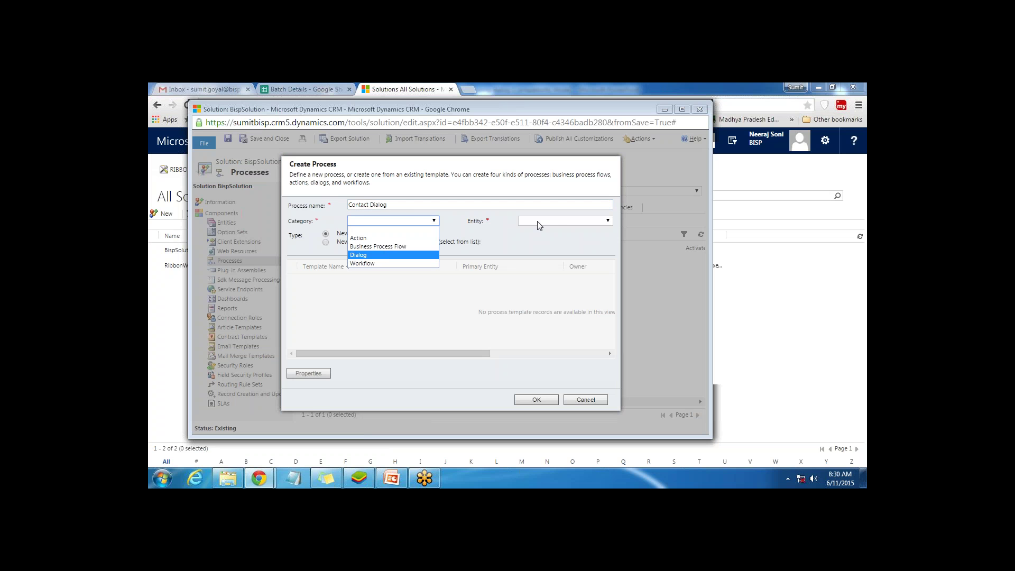
pyautogui.click(559, 226)
pyautogui.moveTo(608, 249); pyautogui.dragTo(608, 268)
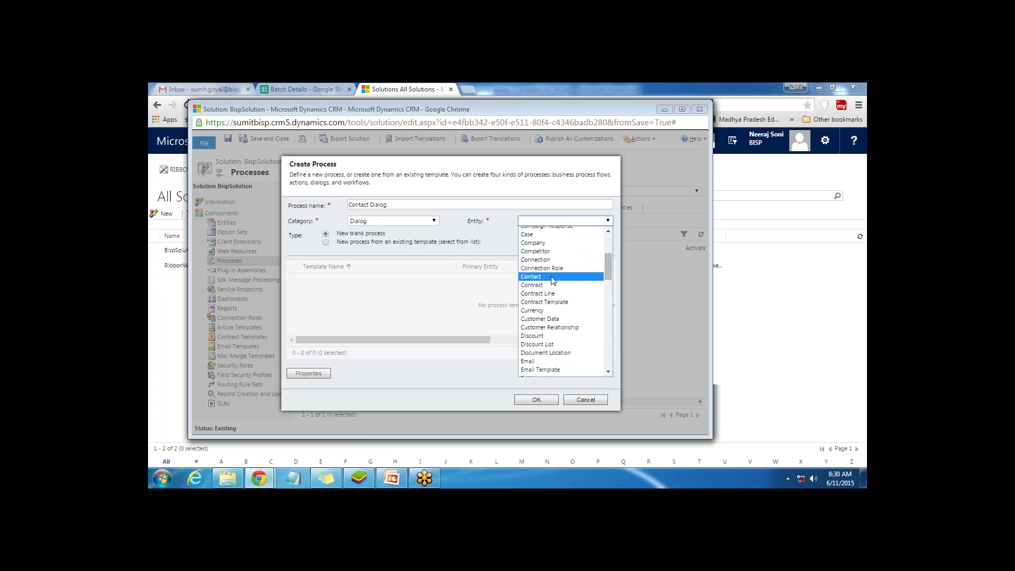
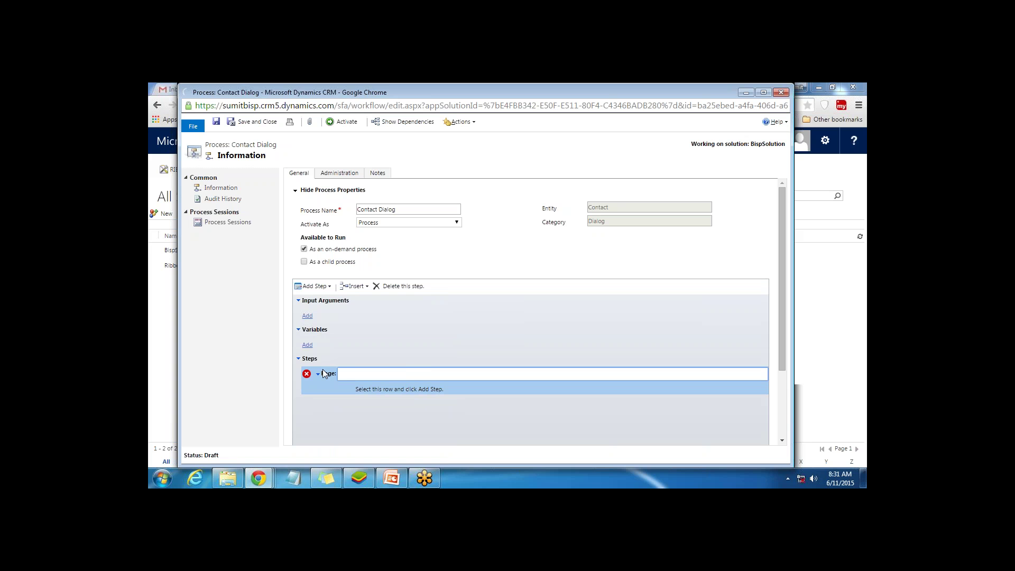
# Describe the dialog's first page as "Verify from user"
pyautogui.write('Verifyu ser')
pyautogui.press('BackSpace')
pyautogui.press('BackSpace')
pyautogui.press('BackSpace')
pyautogui.press('BackSpace')
pyautogui.press('BackSpace')
pyautogui.write('from user')
# Add a Prompt and Response step to the page and describe it as "Run Workflow?"
pyautogui.click(383, 391)
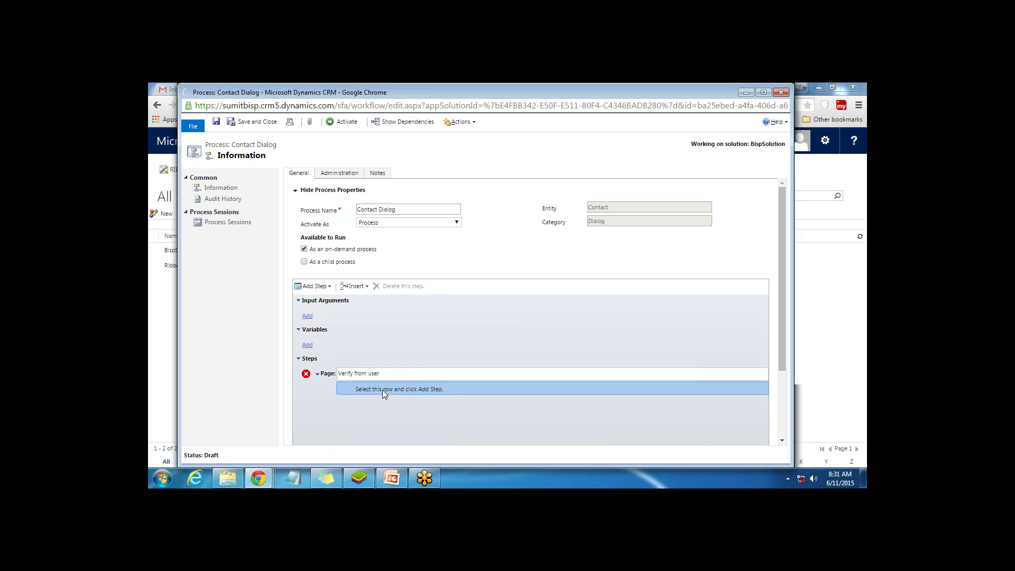
pyautogui.click(328, 286)
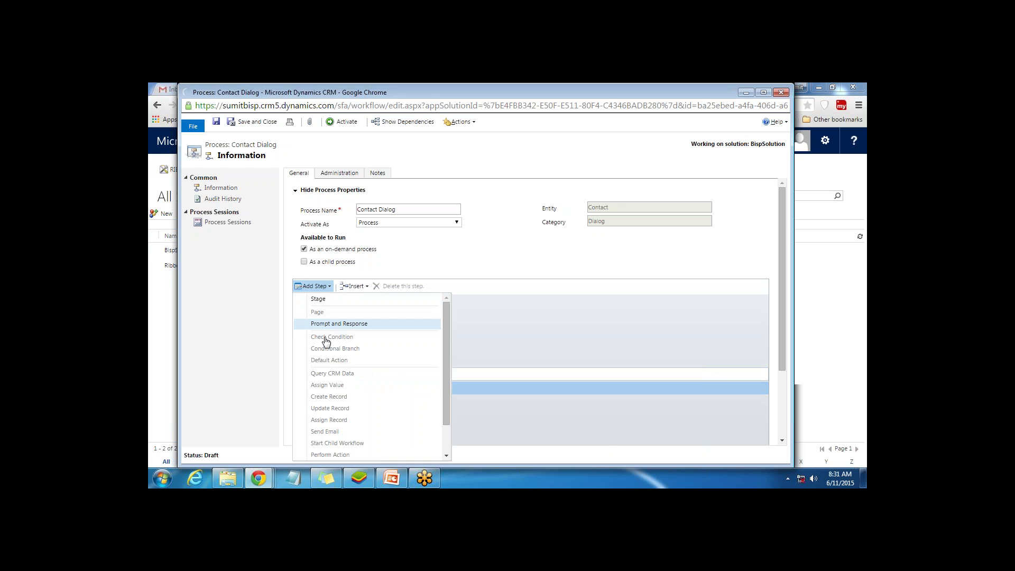
pyautogui.click(339, 324)
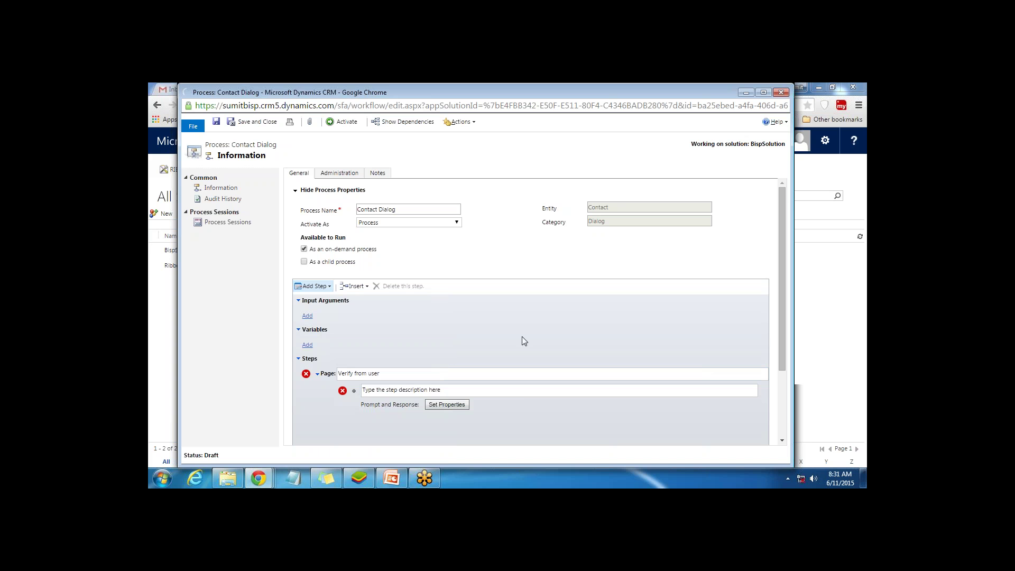
pyautogui.click(364, 390)
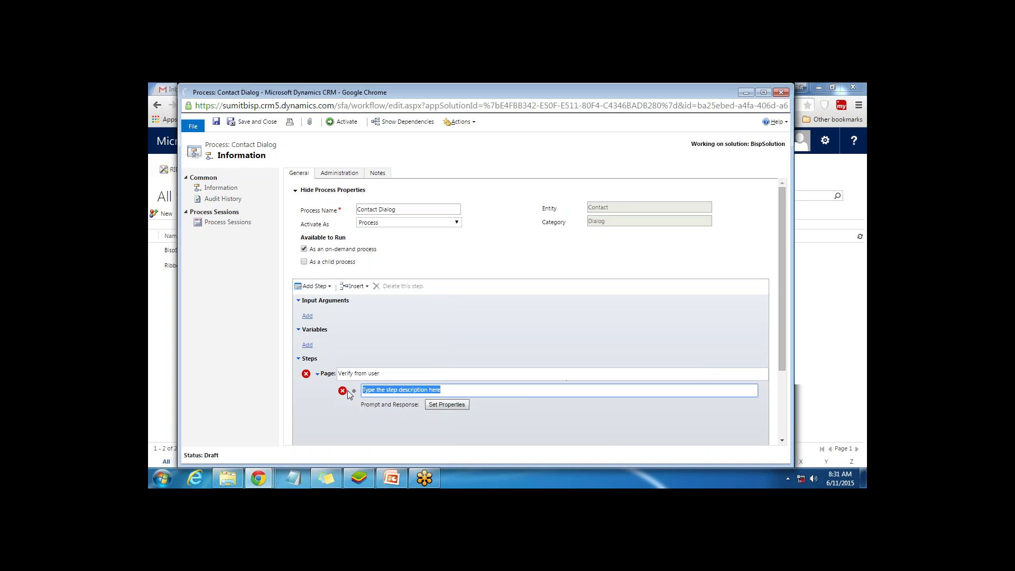
pyautogui.press('BackSpace')
pyautogui.write('Run Workflow?')
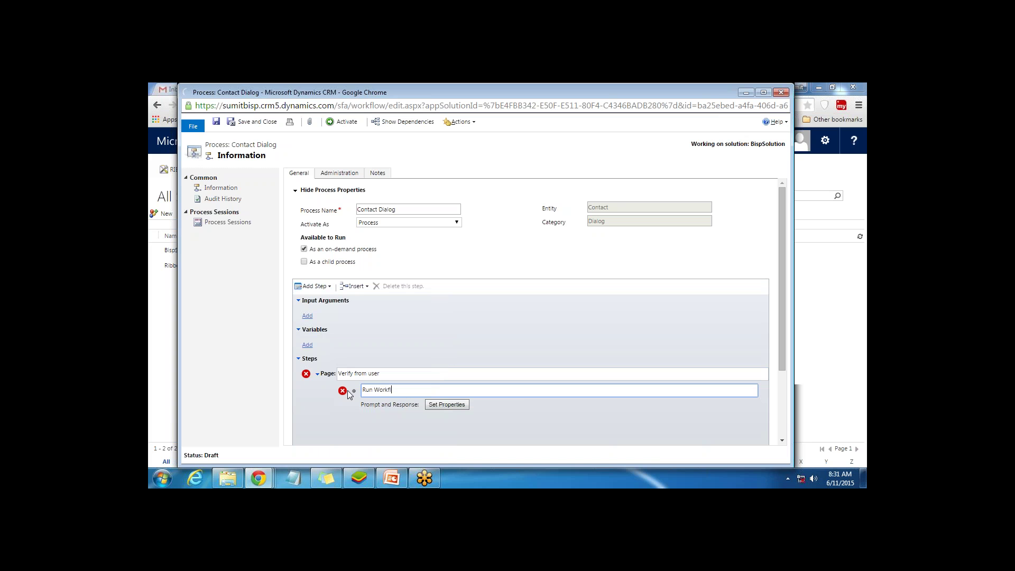
# Open the Prompt and Response step's properties and set the prompt text to "Invoke Workflow?"
pyautogui.click(467, 408)
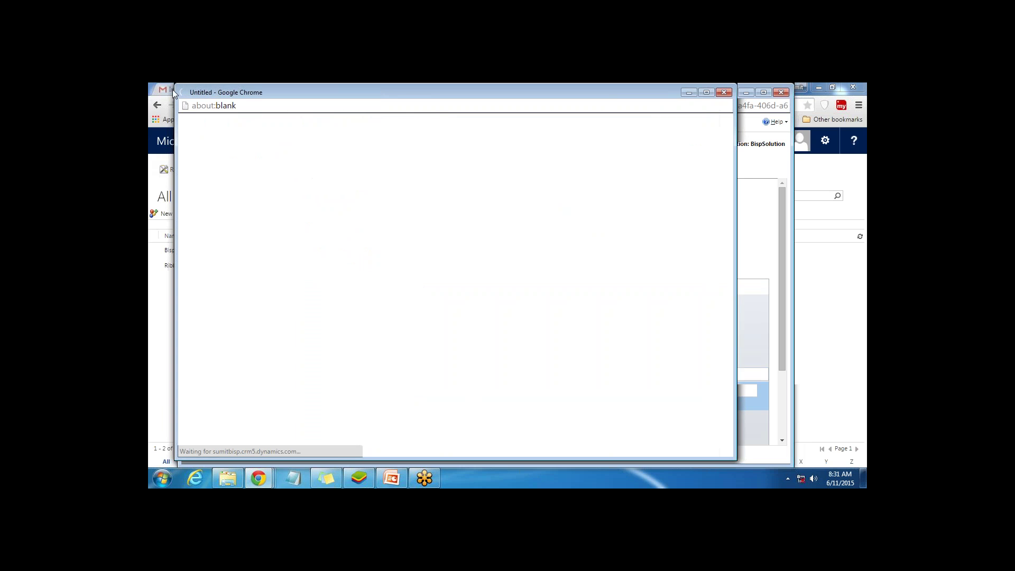
pyautogui.moveTo(262, 137); pyautogui.dragTo(237, 100)
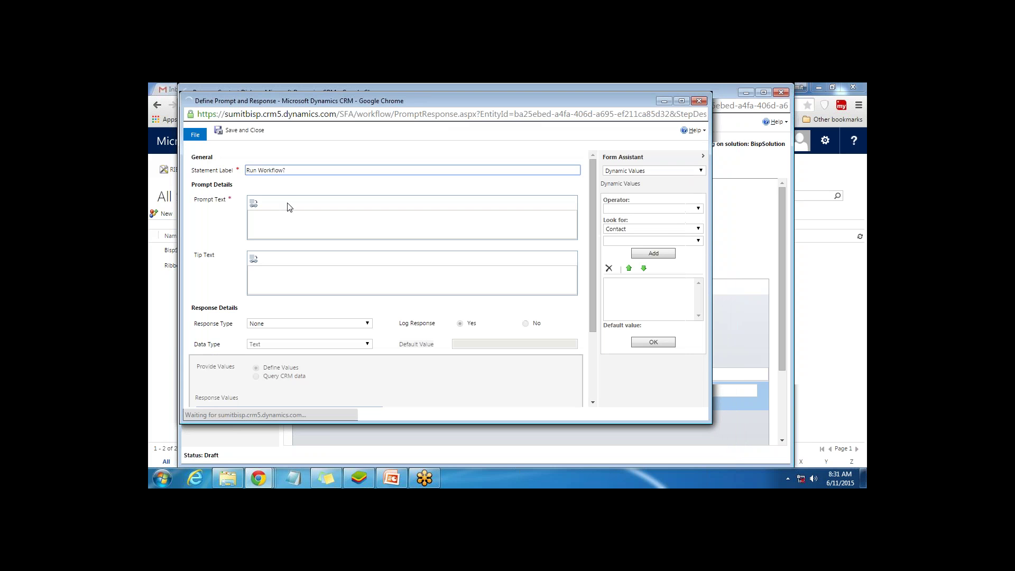
pyautogui.write('Do you want o')
pyautogui.press('BackSpace')
pyautogui.press('BackSpace')
pyautogui.press('BackSpace')
pyautogui.press('BackSpace')
pyautogui.press('BackSpace')
pyautogui.press('BackSpace')
pyautogui.press('BackSpace')
pyautogui.press('BackSpace')
pyautogui.press('BackSpace')
pyautogui.press('BackSpace')
pyautogui.press('BackSpace')
pyautogui.press('BackSpace')
pyautogui.press('BackSpace')
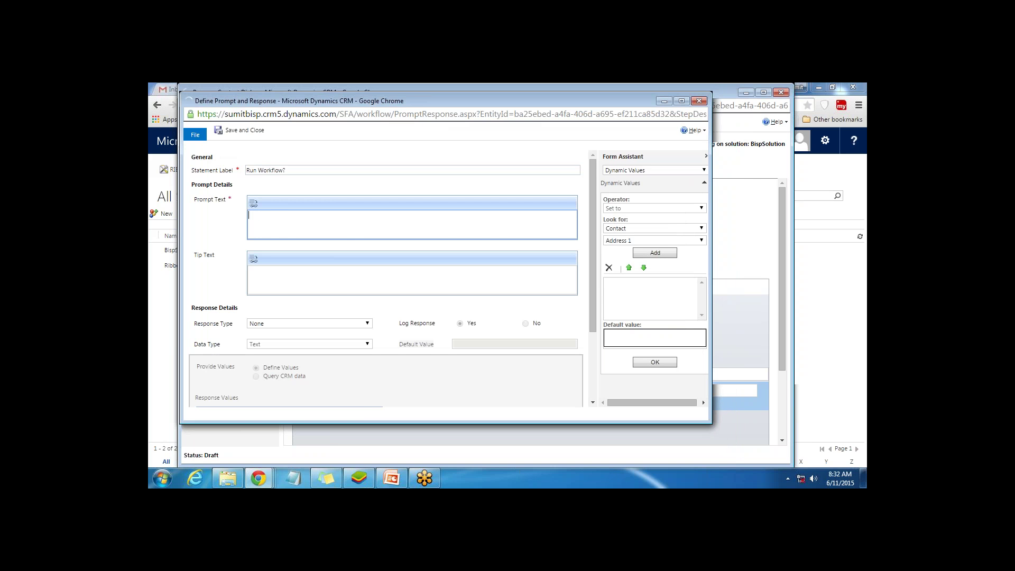
pyautogui.write('Invoke ')
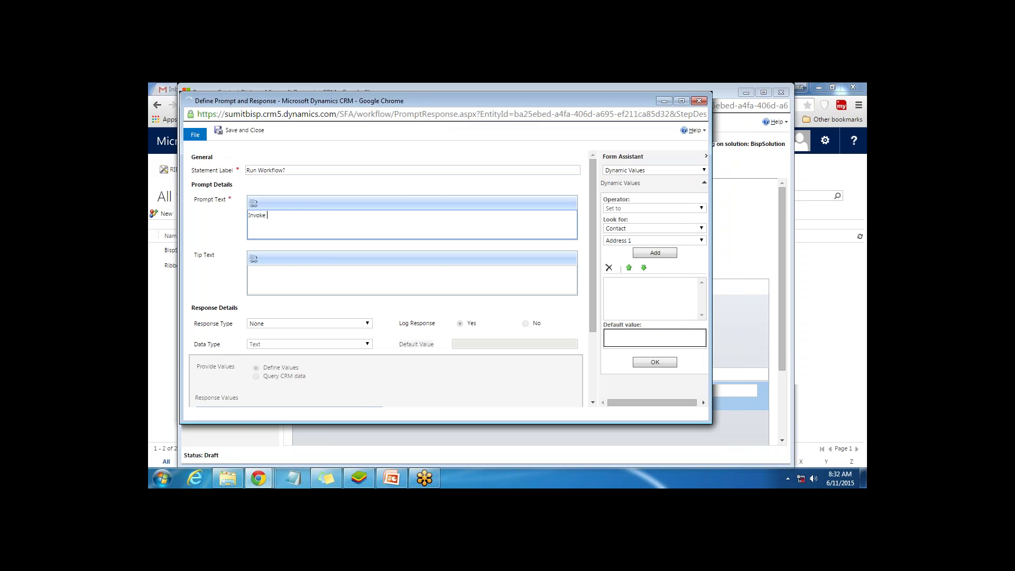
pyautogui.write('Workf')
pyautogui.press('BackSpace')
pyautogui.press('BackSpace')
pyautogui.press('BackSpace')
pyautogui.write('low?')
# Set the prompt's response type to Option Set (radio buttons)
pyautogui.click(272, 324)
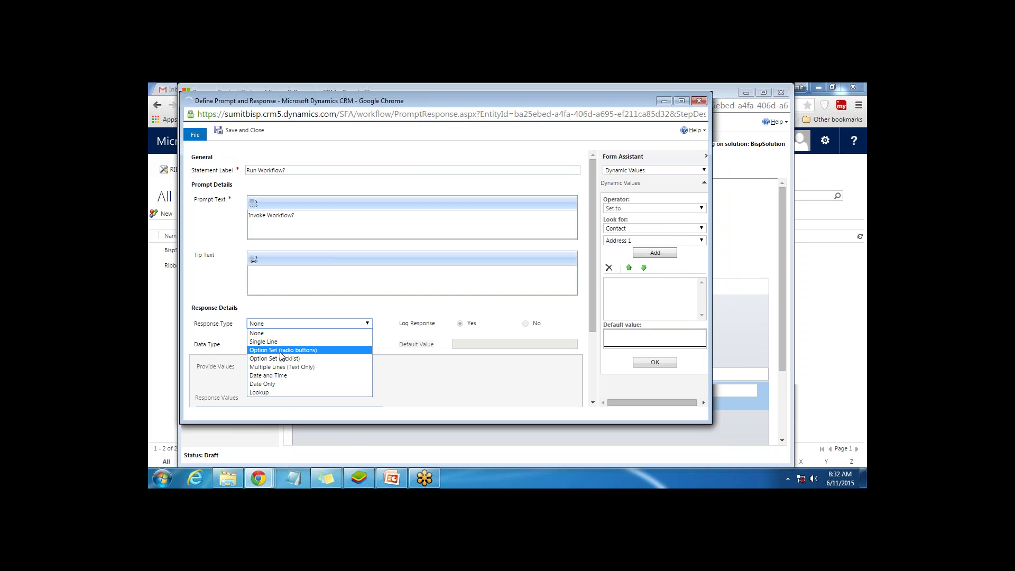
pyautogui.click(281, 352)
pyautogui.scroll(-3, 242, 369)
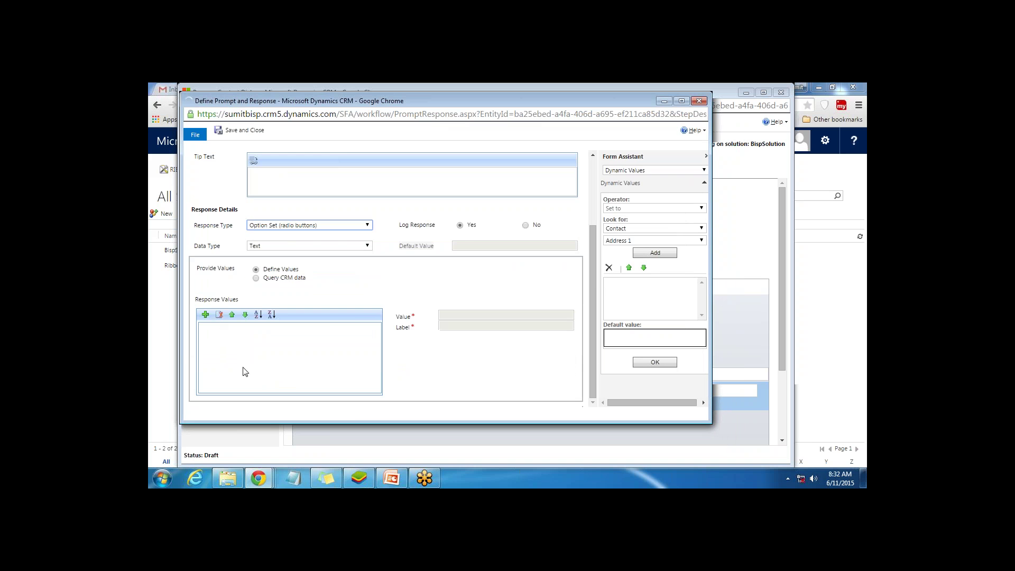
# Add two response values labelled "Yes" and "No", and save and close the prompt definition
pyautogui.click(205, 314)
pyautogui.click(295, 228)
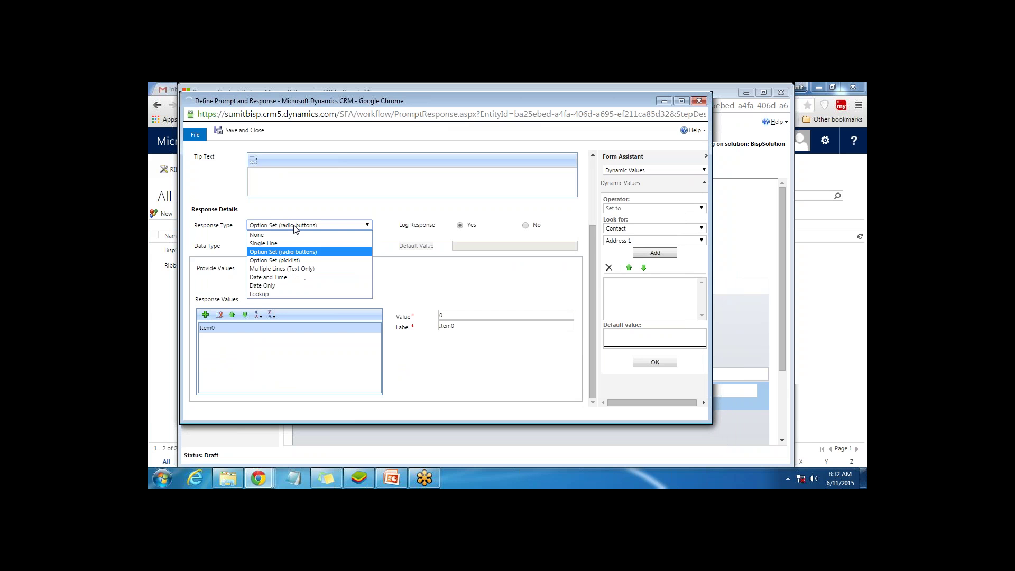
pyautogui.click(428, 290)
pyautogui.click(355, 333)
pyautogui.write('Yes')
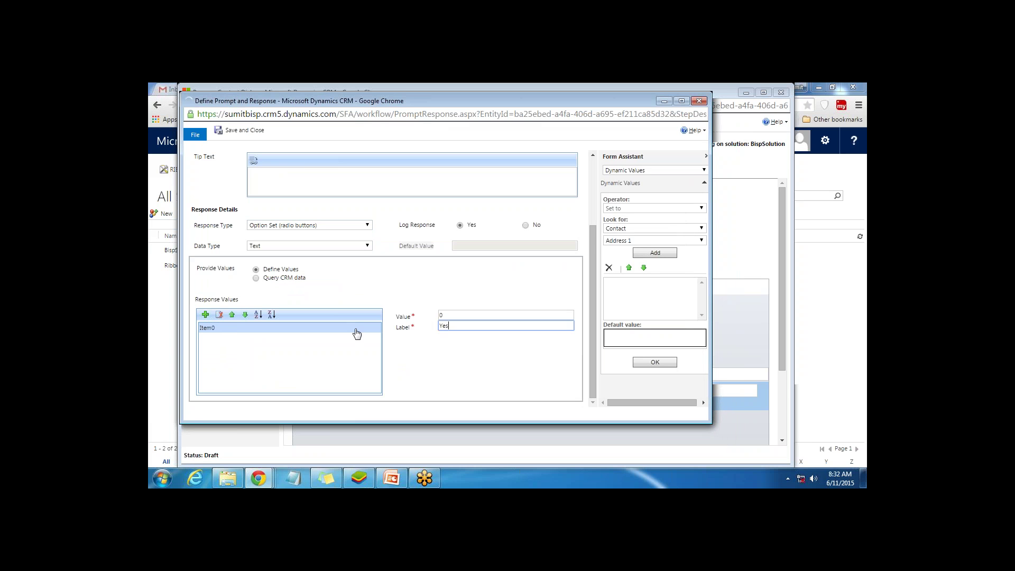
pyautogui.click(205, 314)
pyautogui.write('No')
pyautogui.click(492, 369)
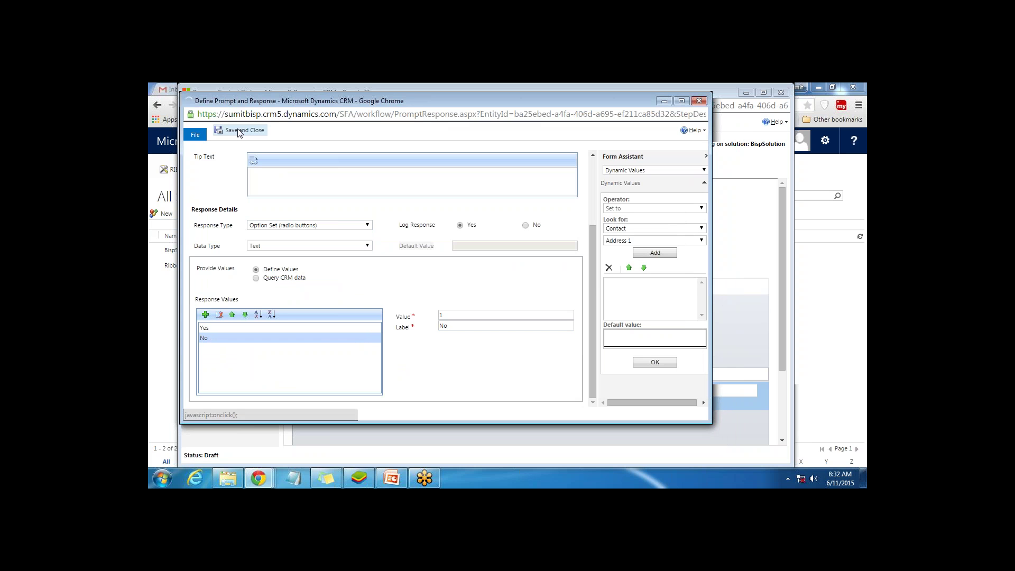
pyautogui.click(240, 130)
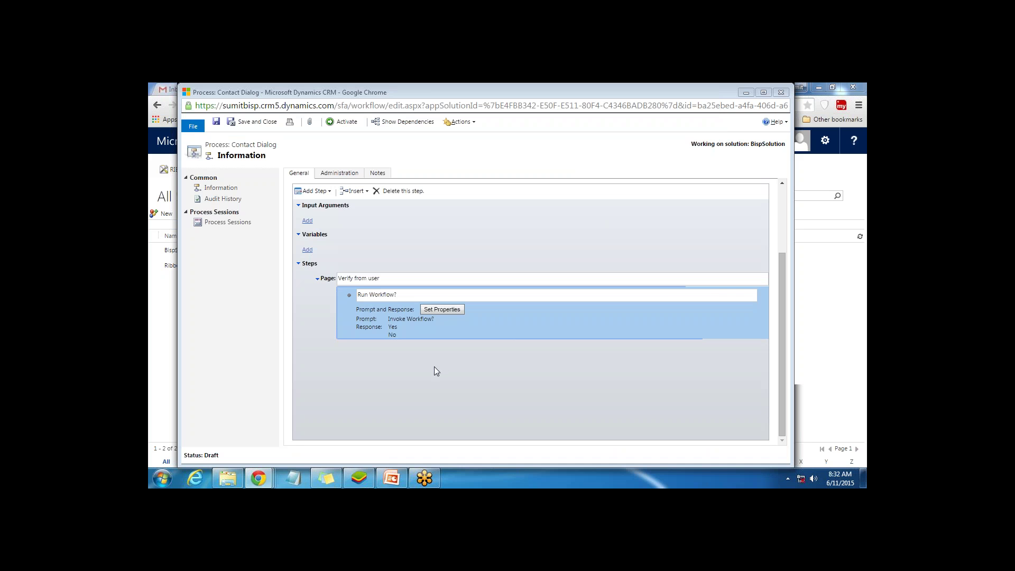
pyautogui.click(327, 283)
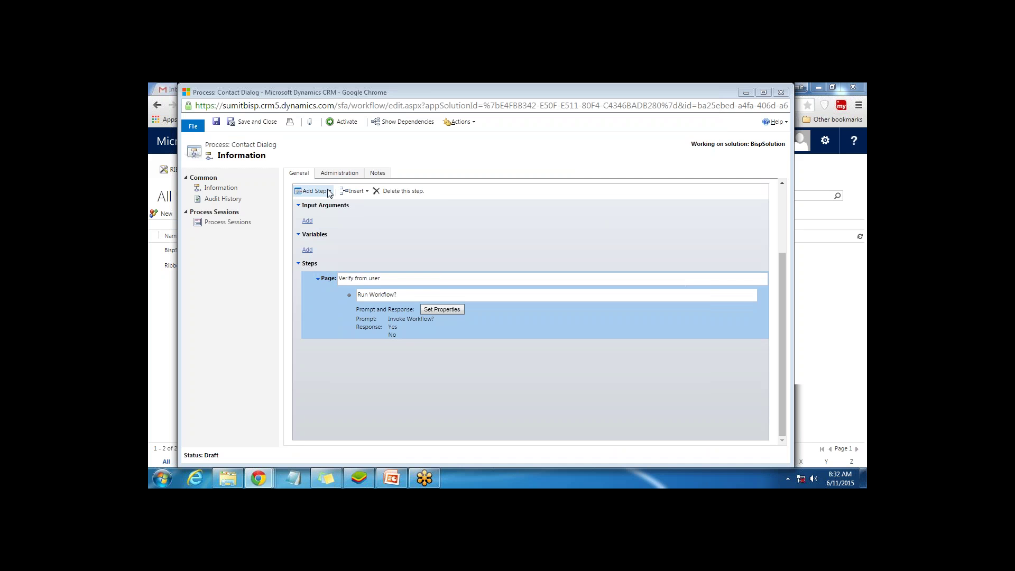
pyautogui.click(315, 191)
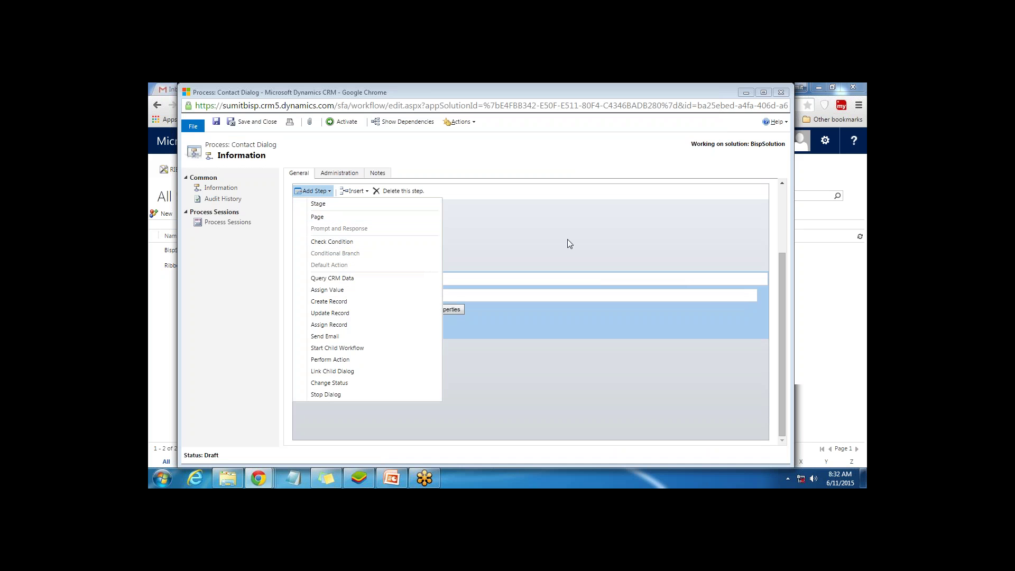
pyautogui.click(381, 332)
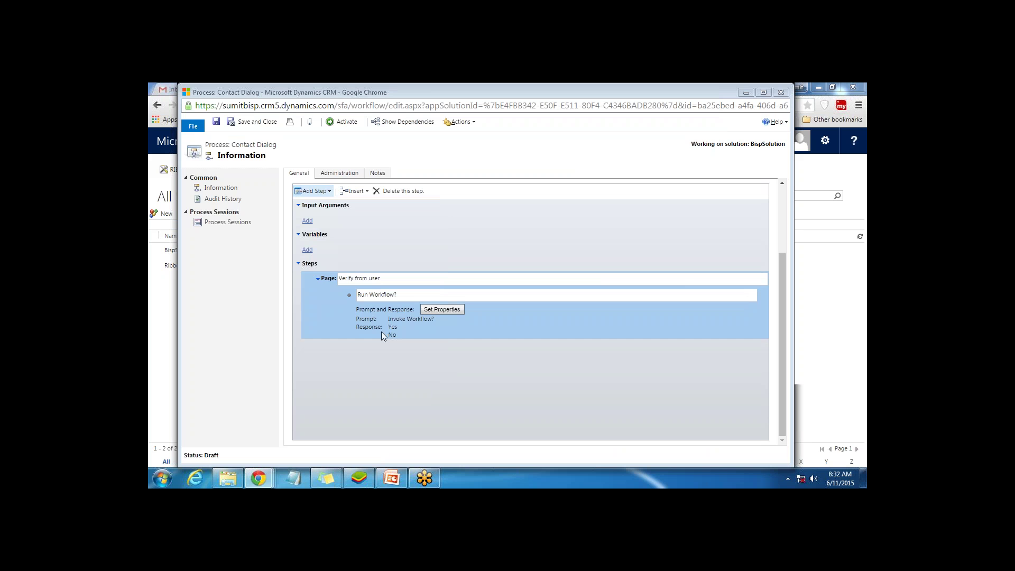
pyautogui.click(325, 191)
pyautogui.click(317, 191)
pyautogui.click(317, 192)
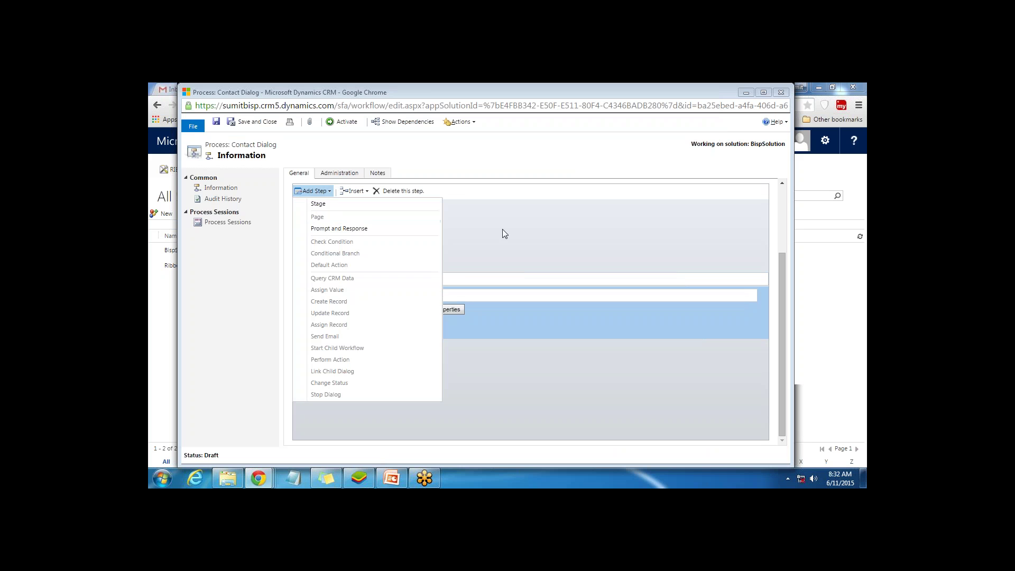
pyautogui.click(417, 239)
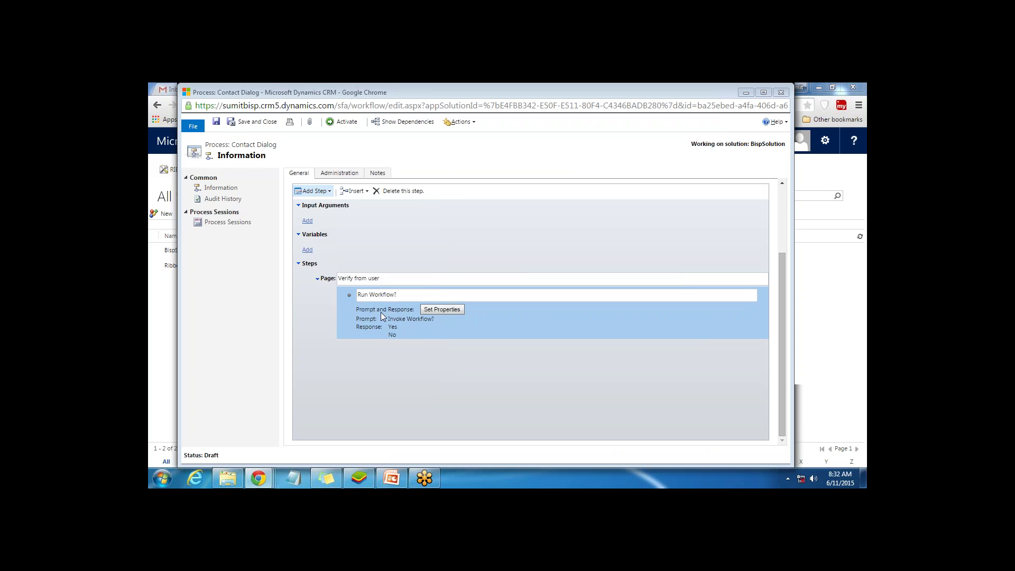
# Add a Check Condition step after the "Verify from user" page and describe it as "Check User input"
pyautogui.click(316, 191)
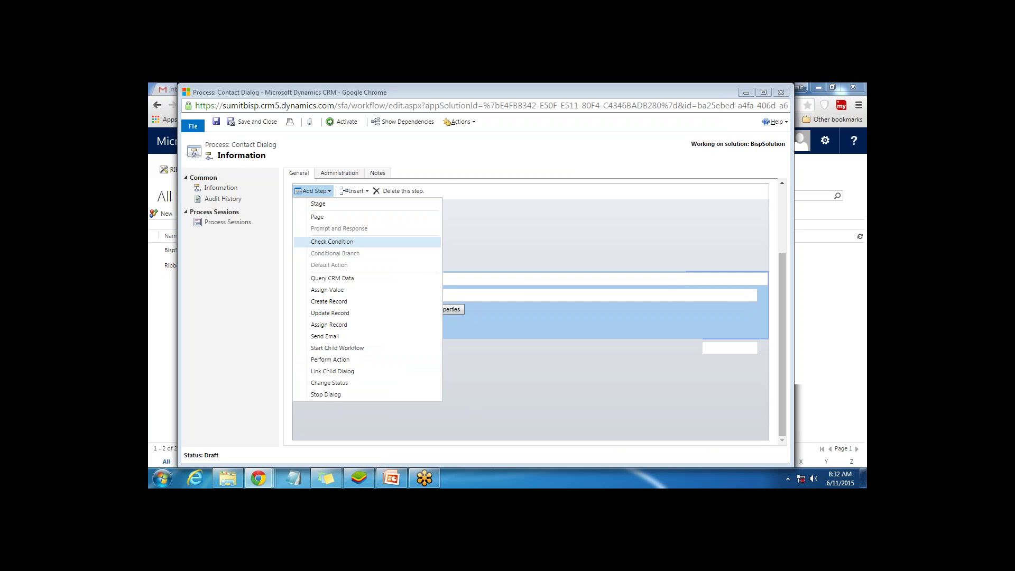
pyautogui.click(332, 242)
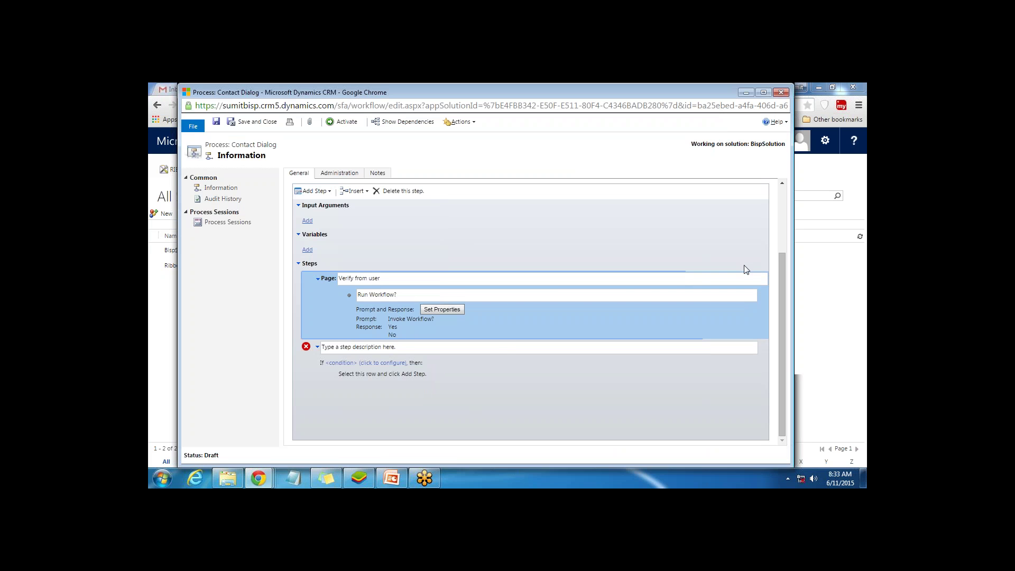
pyautogui.click(750, 348)
pyautogui.moveTo(305, 353)
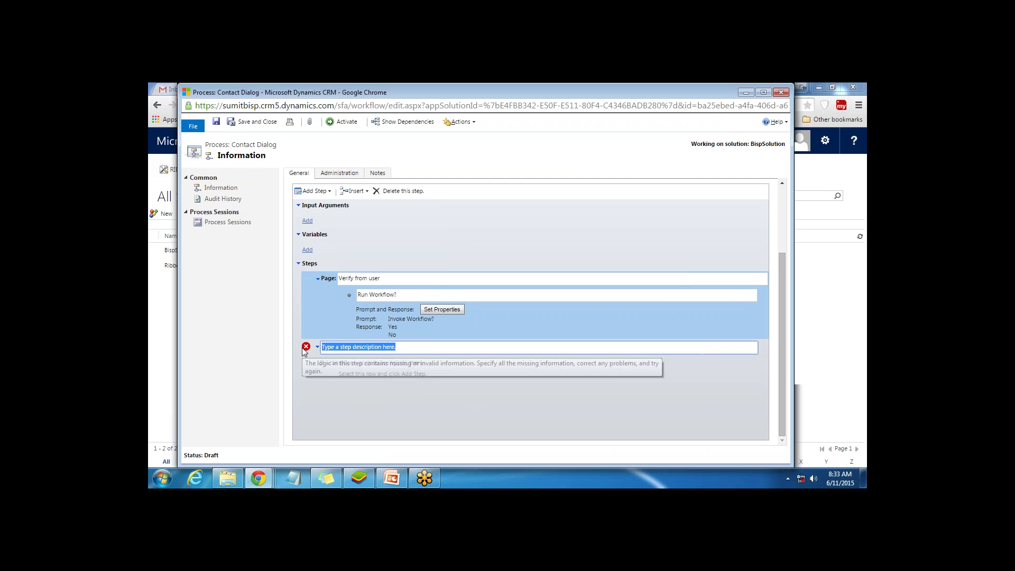
pyautogui.write('Che')
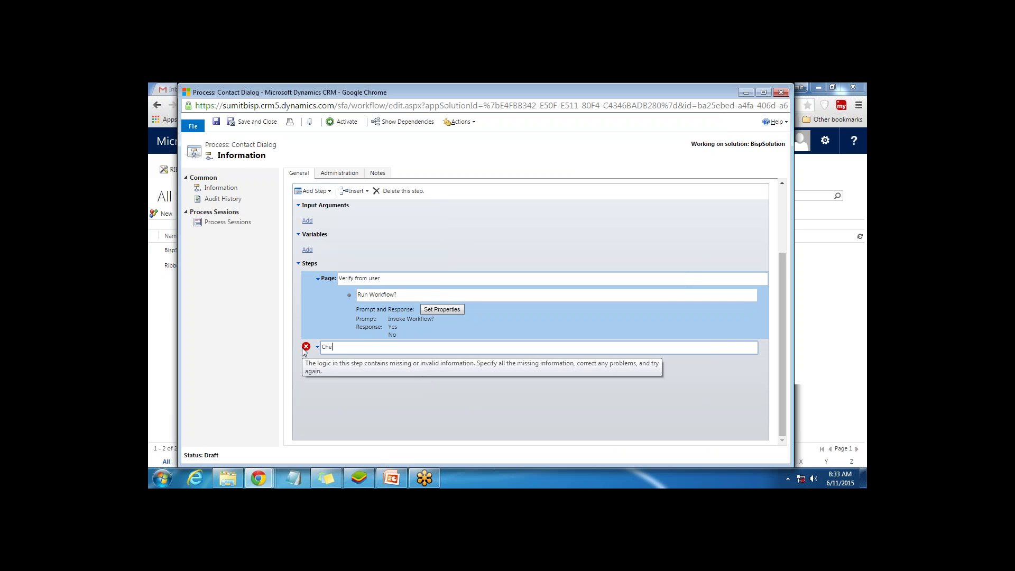
pyautogui.write('ck Con')
pyautogui.press('BackSpace')
pyautogui.press('BackSpace')
pyautogui.press('BackSpace')
pyautogui.write('User input')
pyautogui.click(481, 396)
# Configure the condition so that the "Run Workflow?" Response Label equals "Yes"
pyautogui.click(340, 363)
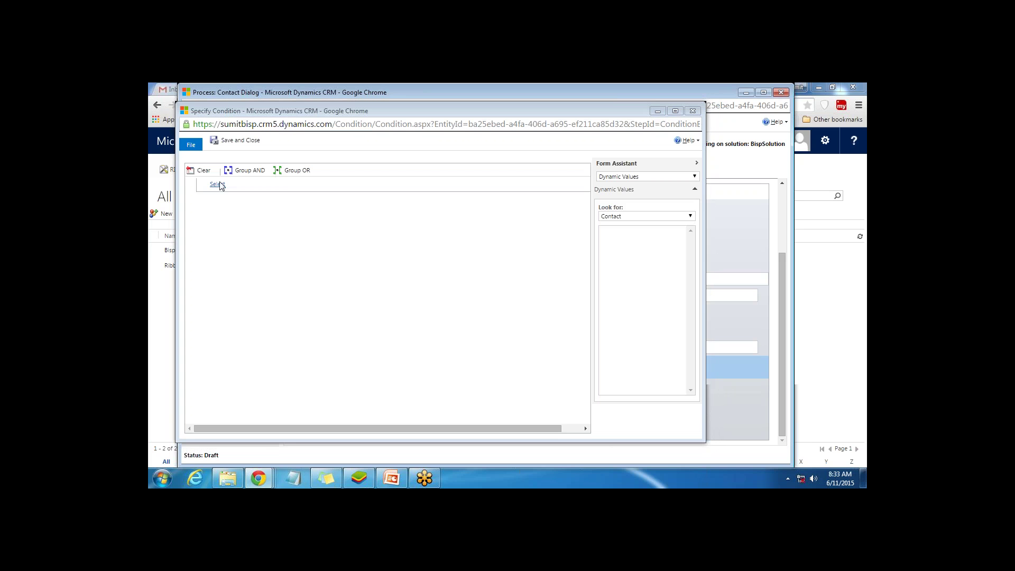
pyautogui.click(235, 185)
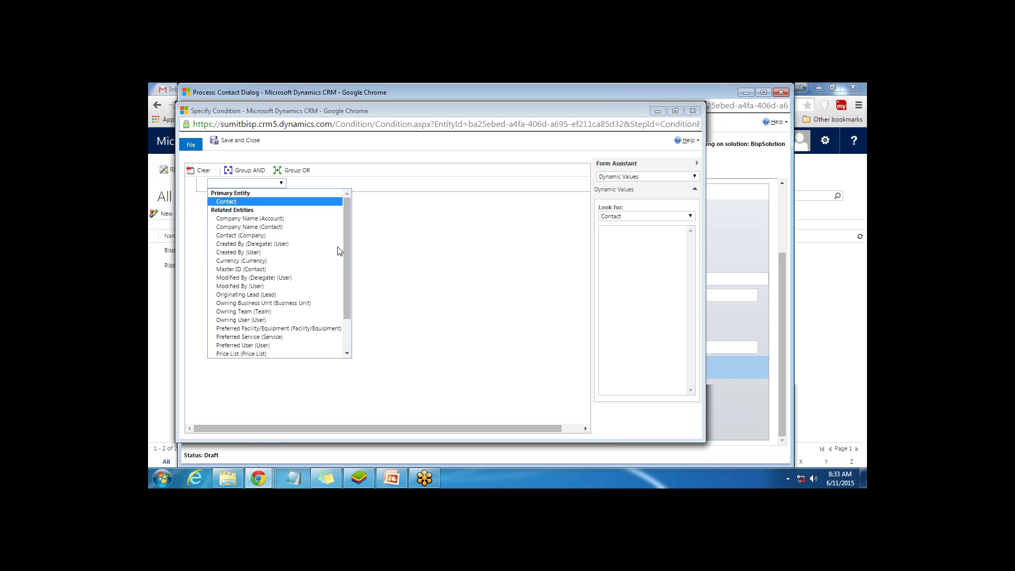
pyautogui.scroll(-2, 344, 265)
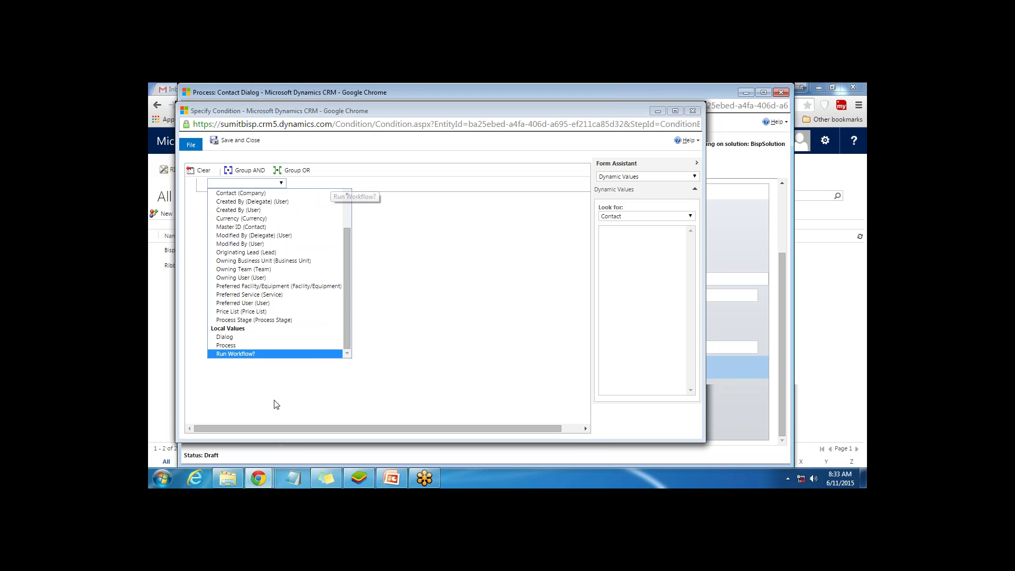
pyautogui.click(251, 355)
pyautogui.click(317, 183)
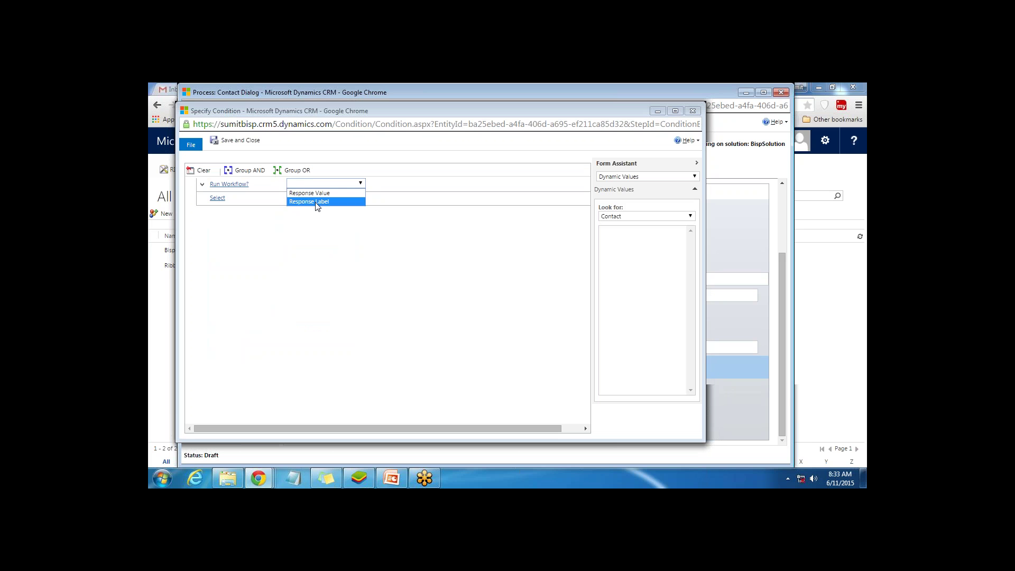
pyautogui.click(317, 204)
pyautogui.click(391, 184)
pyautogui.click(390, 194)
pyautogui.click(460, 184)
pyautogui.write('Yes')
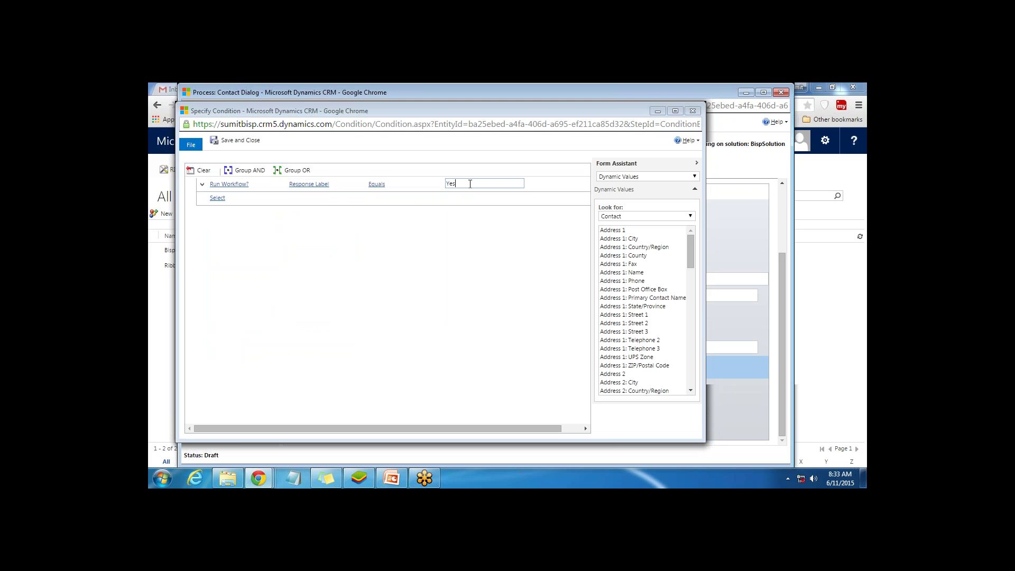
# Return to the condition window, save and close the condition, and bring the Contact Dialog process back up
pyautogui.click(164, 283)
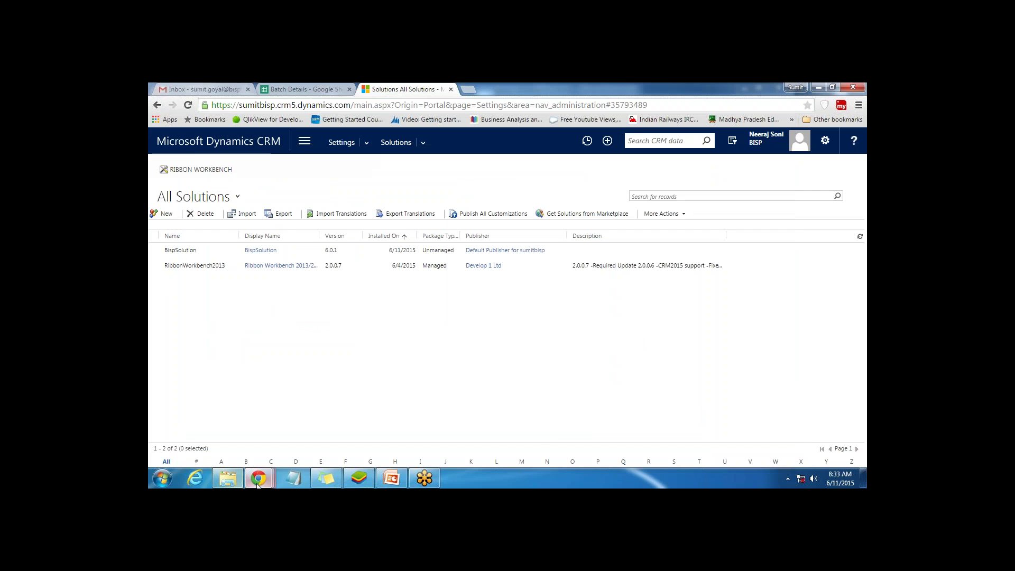
pyautogui.moveTo(259, 479)
pyautogui.click(331, 423)
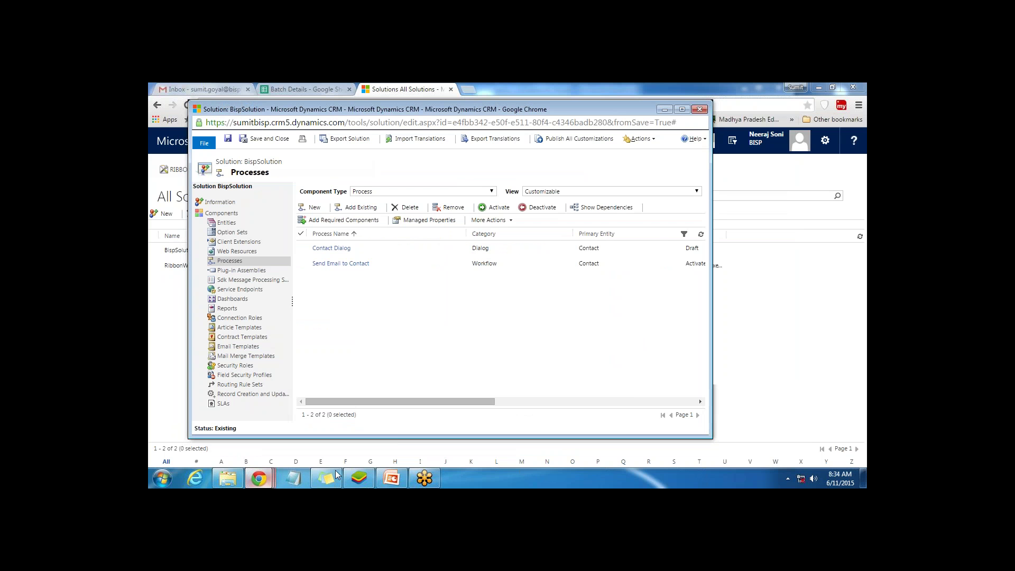
pyautogui.click(492, 388)
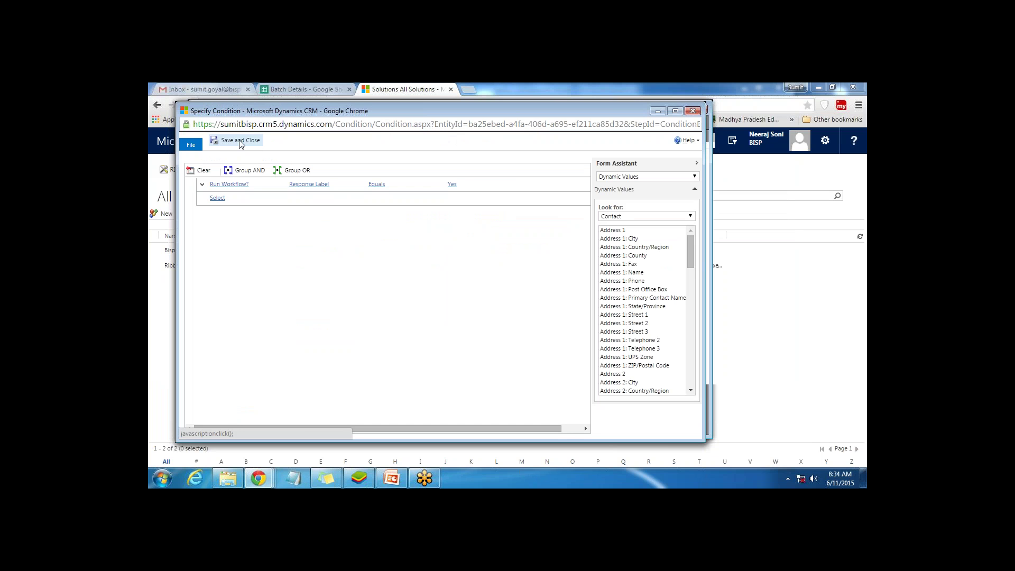
pyautogui.moveTo(259, 478)
pyautogui.click(474, 426)
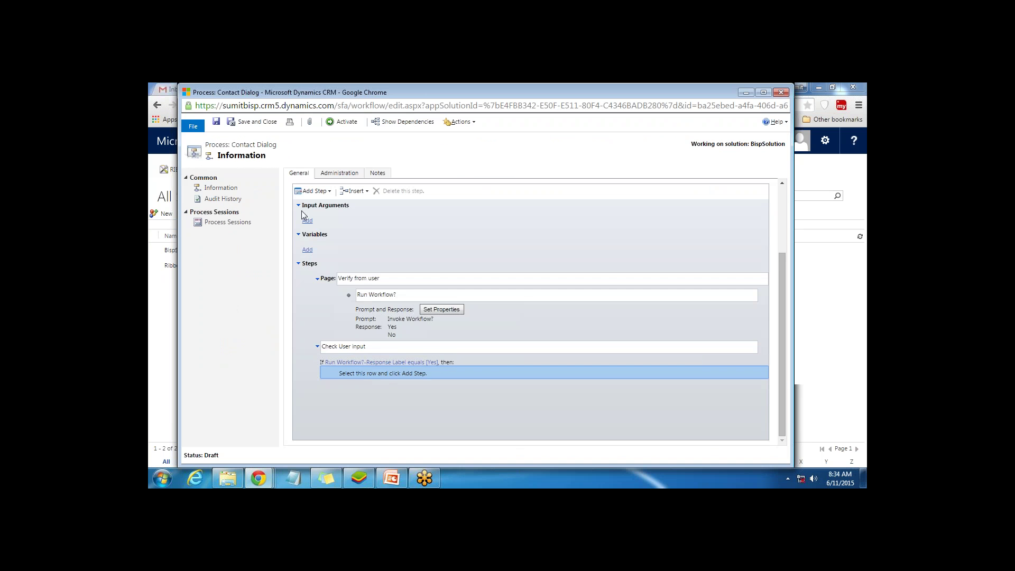
# Add a Start Child Workflow step under the Yes condition and assign the newer "Send Email to Contact" workflow for the Contact entity
pyautogui.click(314, 191)
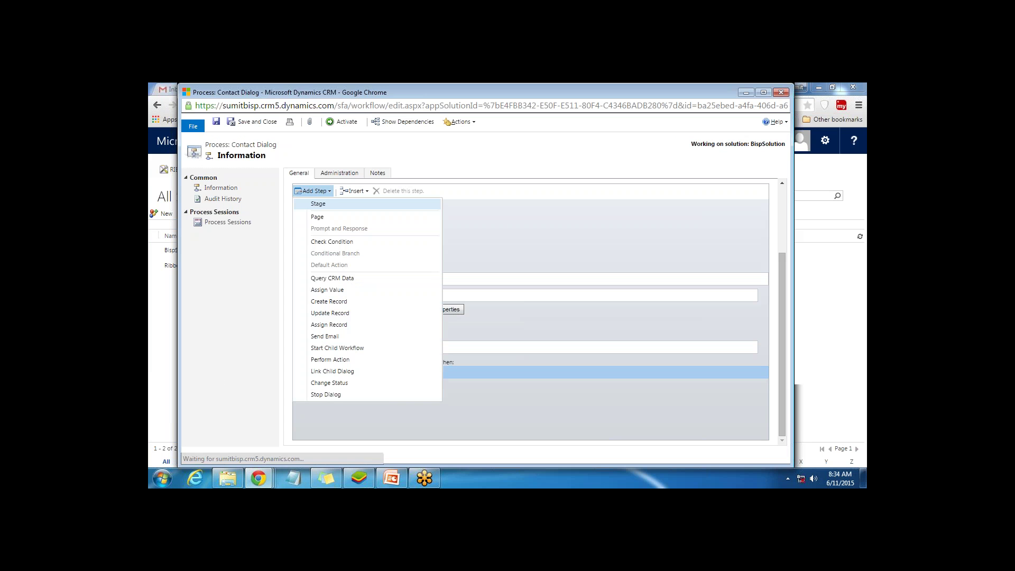
pyautogui.click(332, 349)
pyautogui.click(554, 388)
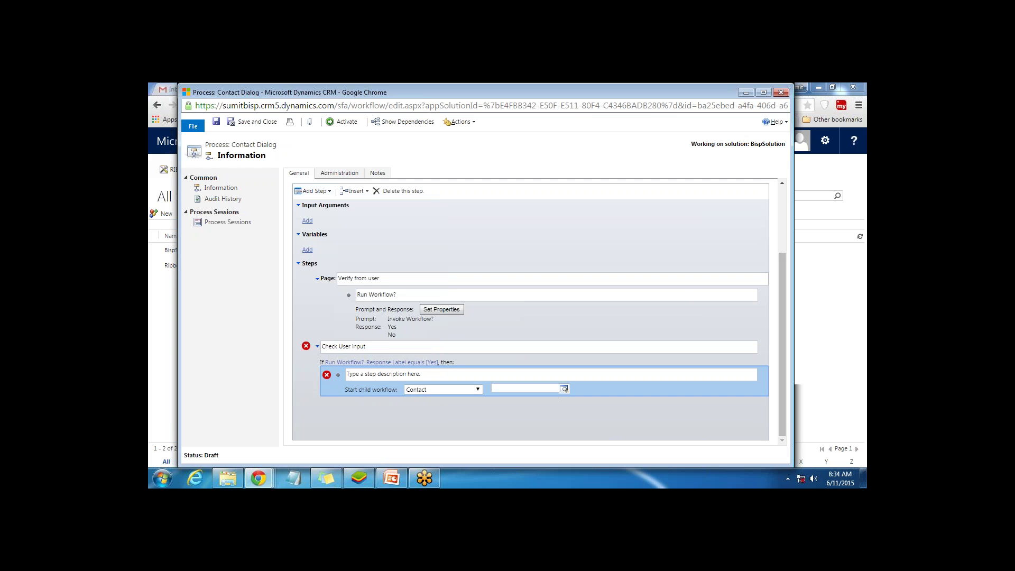
pyautogui.click(523, 389)
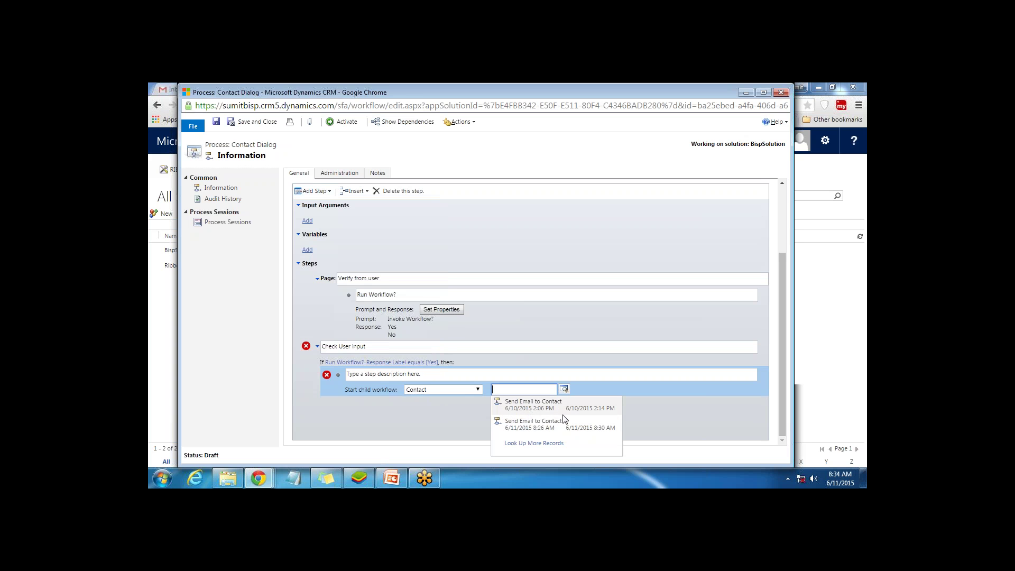
pyautogui.click(533, 423)
# Save and activate the Contact Dialog process, and close its window
pyautogui.click(217, 123)
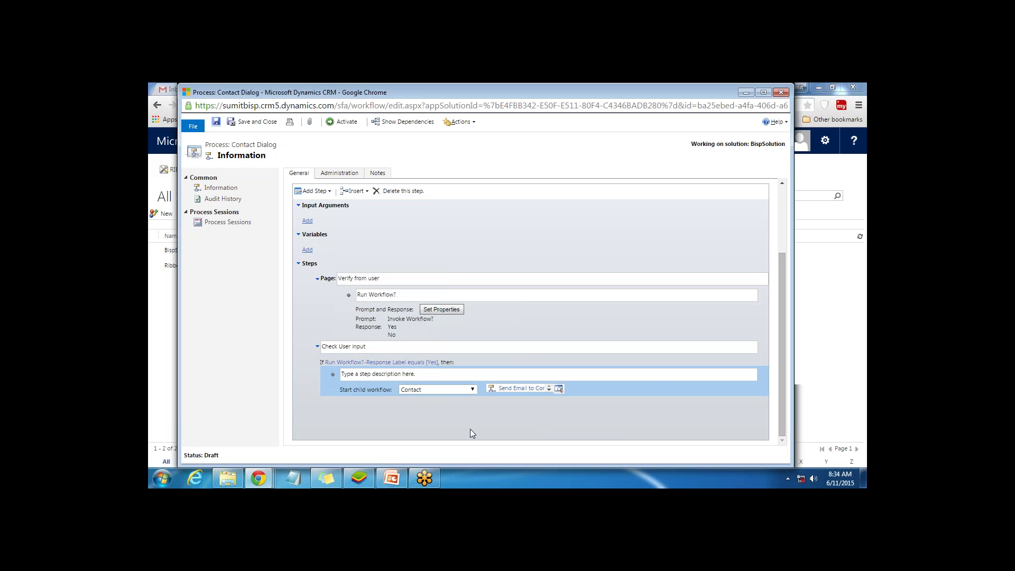
pyautogui.click(343, 125)
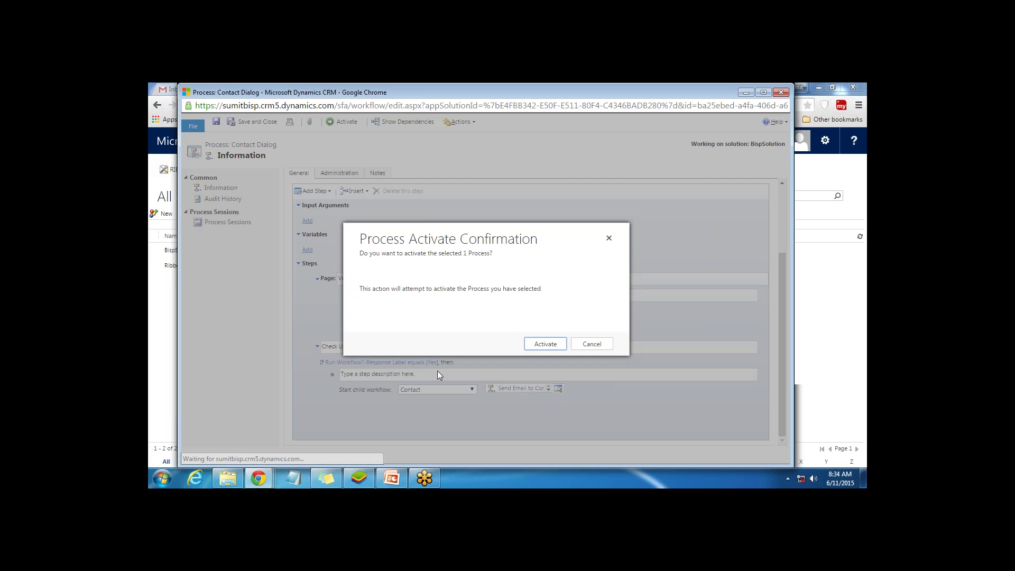
pyautogui.press('Return')
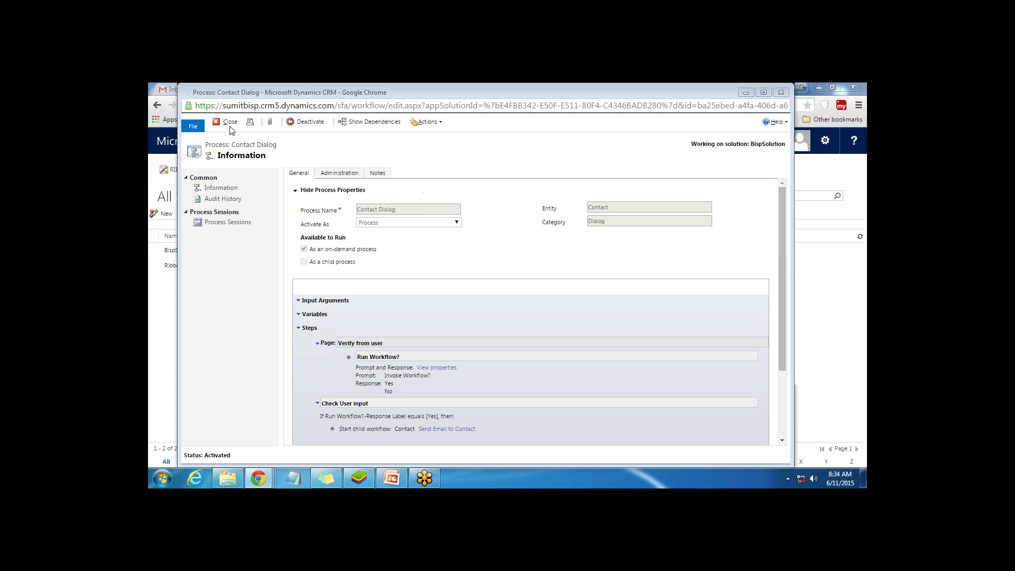
pyautogui.click(231, 125)
# Publish all customizations, and save and close the BispSolution solution
pyautogui.click(577, 139)
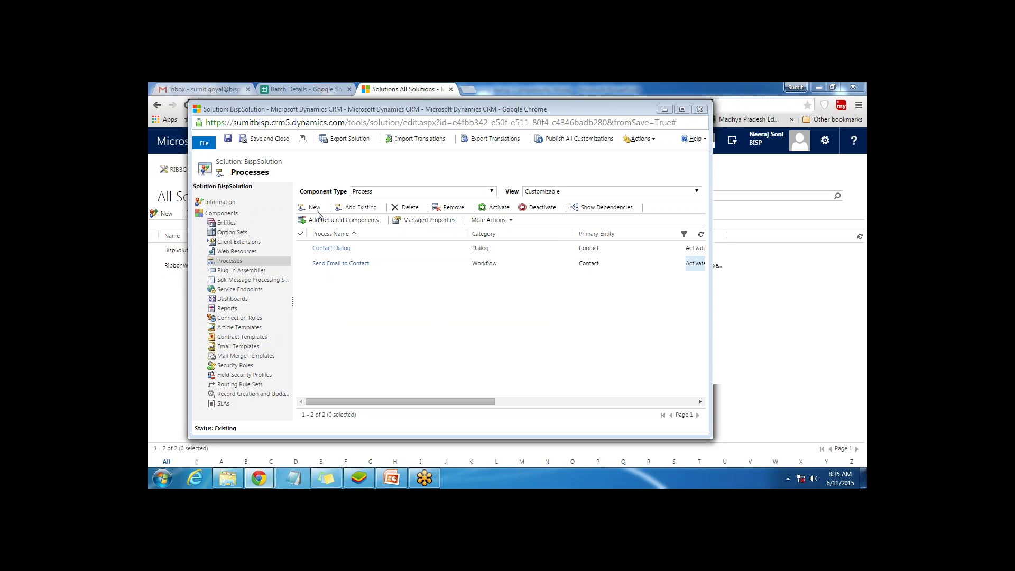
pyautogui.click(266, 140)
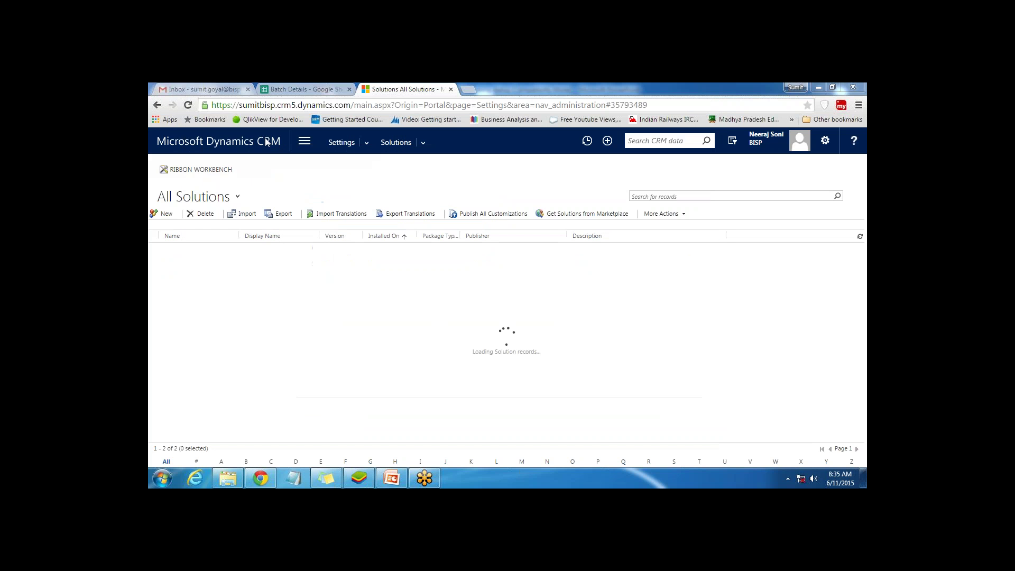
# Open the My Active Contacts list in the Sales area and select the first contact
pyautogui.click(305, 141)
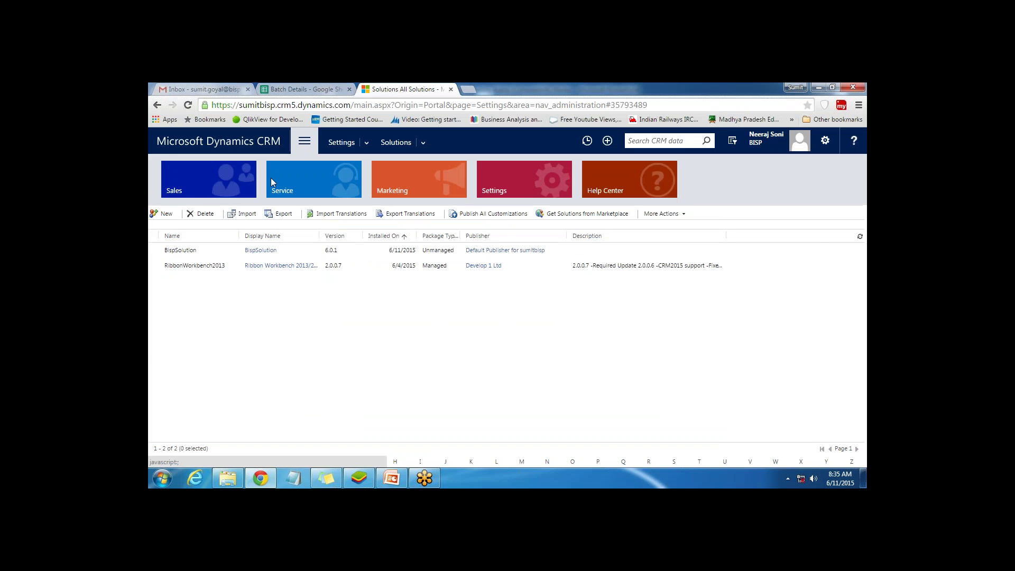
pyautogui.click(192, 194)
pyautogui.click(303, 264)
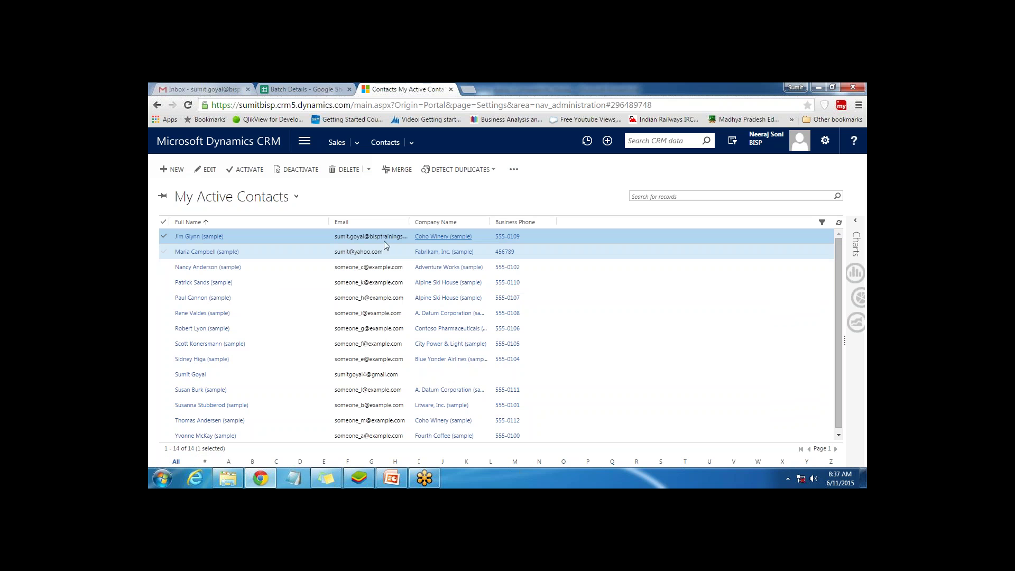
# Run the "Contact Dialog" on the selected contact, answer "Yes" to "Invoke Workflow?", and finish the dialog
pyautogui.click(513, 172)
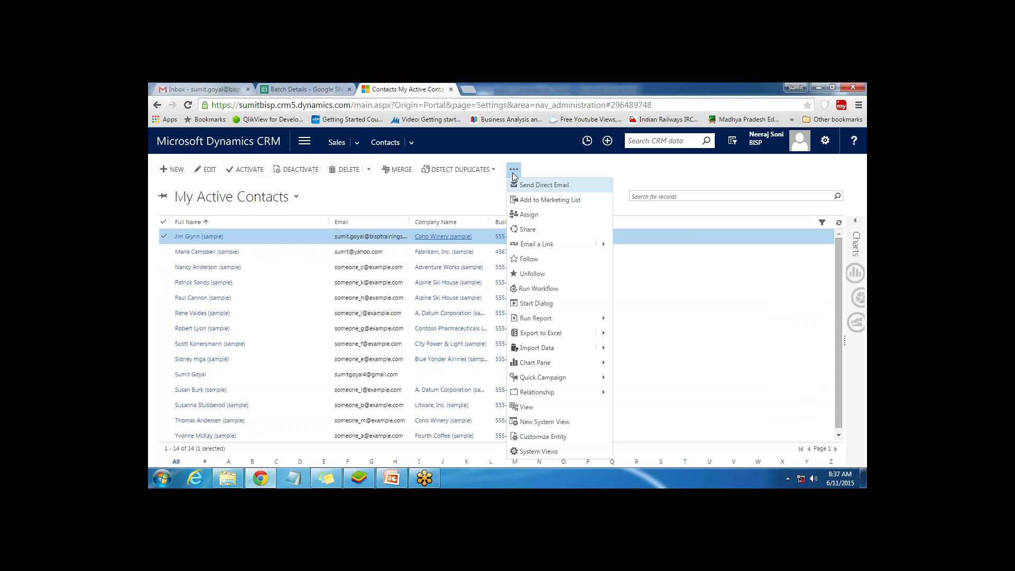
pyautogui.click(537, 304)
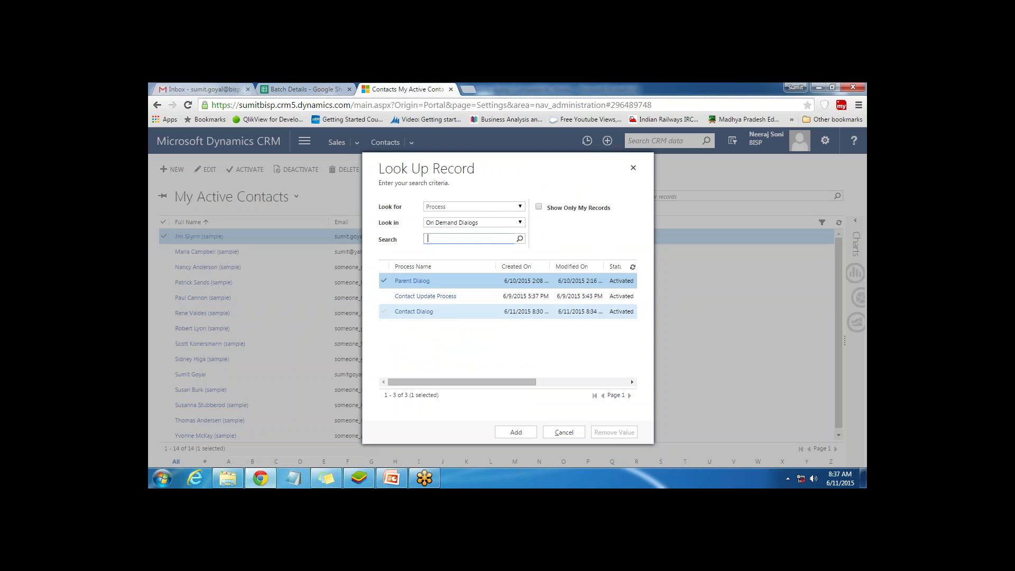
pyautogui.click(383, 313)
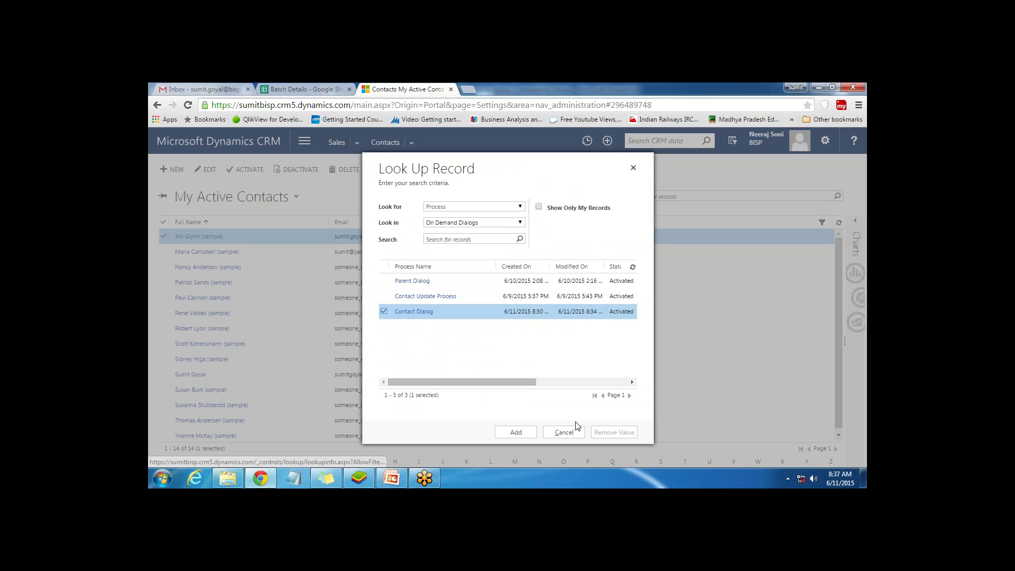
pyautogui.click(516, 432)
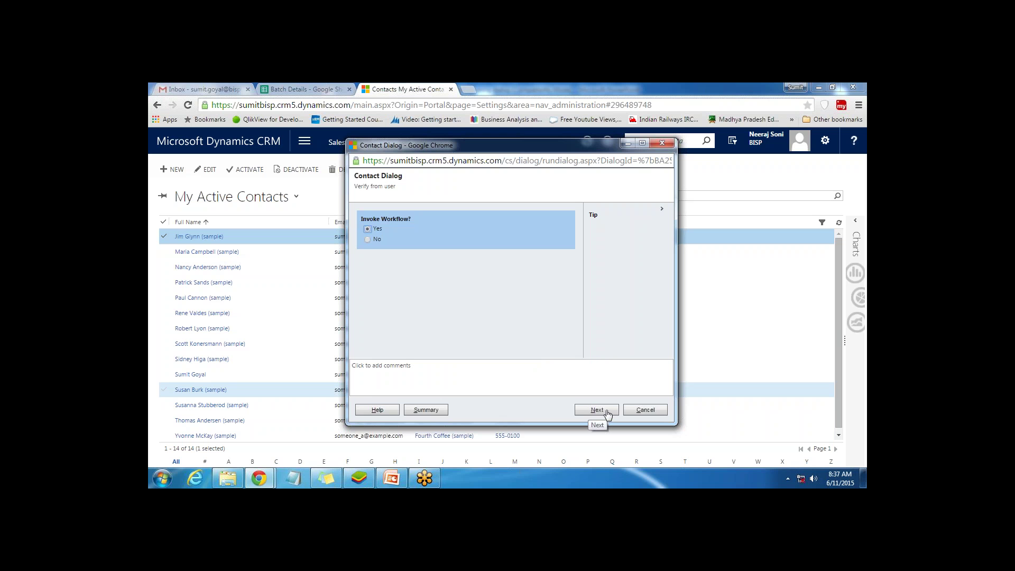
pyautogui.click(590, 411)
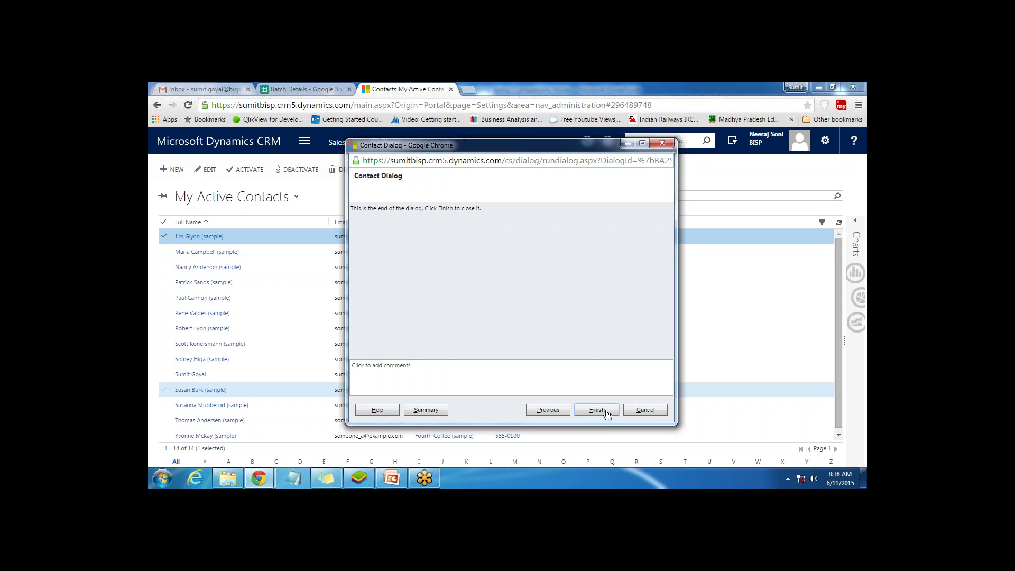
pyautogui.click(597, 411)
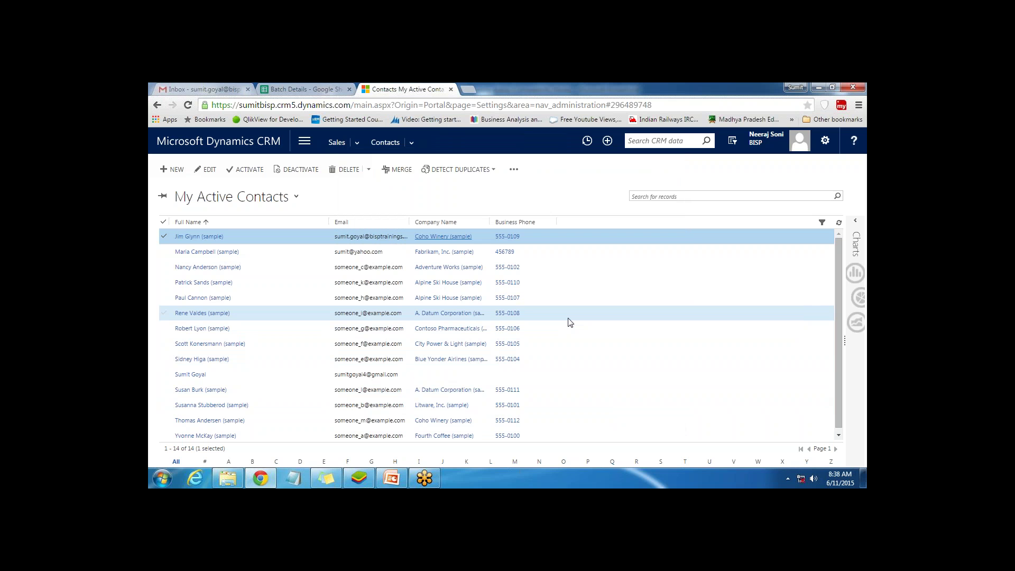
# Switch to Gmail, open the newest "Thanks for Registration" email, and check its greeting and message body
pyautogui.click(202, 83)
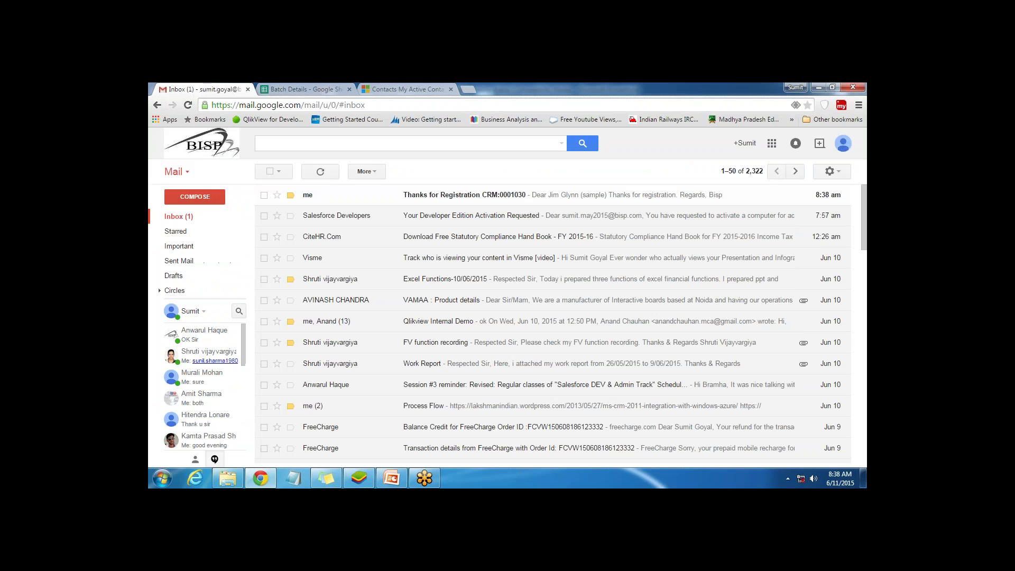
pyautogui.click(423, 197)
pyautogui.moveTo(283, 244); pyautogui.dragTo(348, 245)
pyautogui.click(285, 267)
pyautogui.moveTo(284, 267); pyautogui.dragTo(335, 294)
pyautogui.click(376, 275)
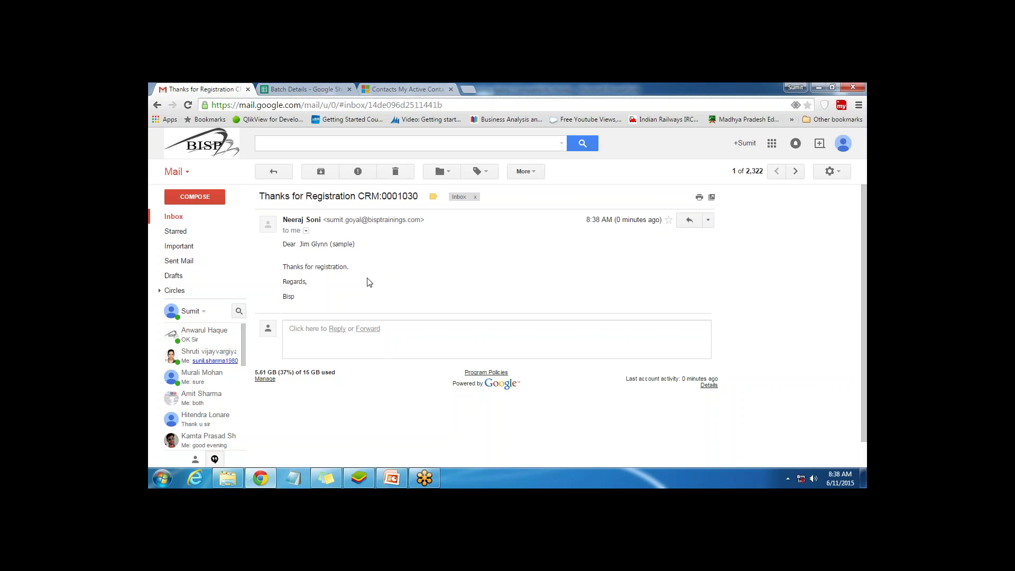
# Switch to PowerPoint and start the slide show from slide 2, the Q&A slide
pyautogui.hotkey('ctrl', '3')
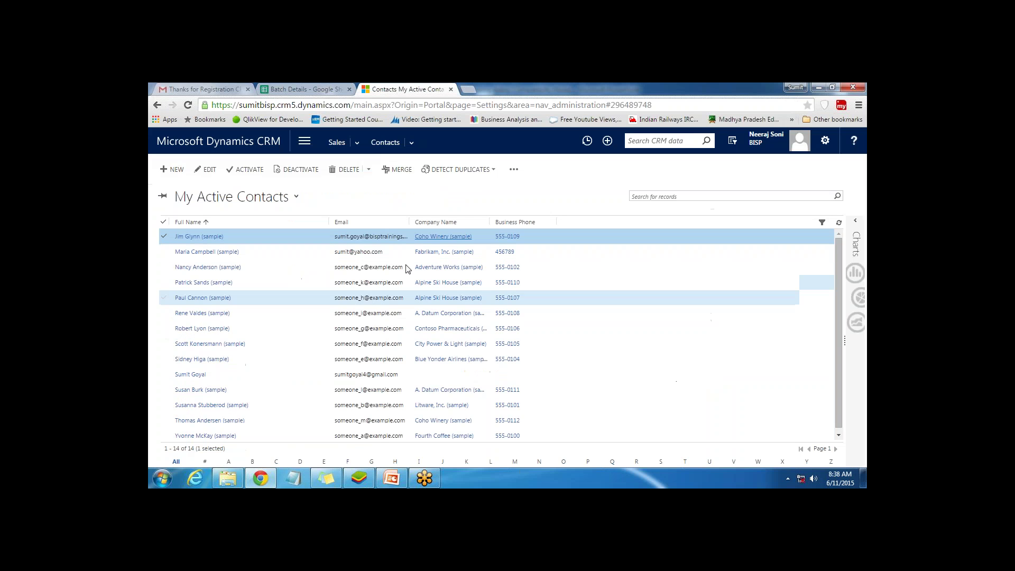
pyautogui.click(392, 478)
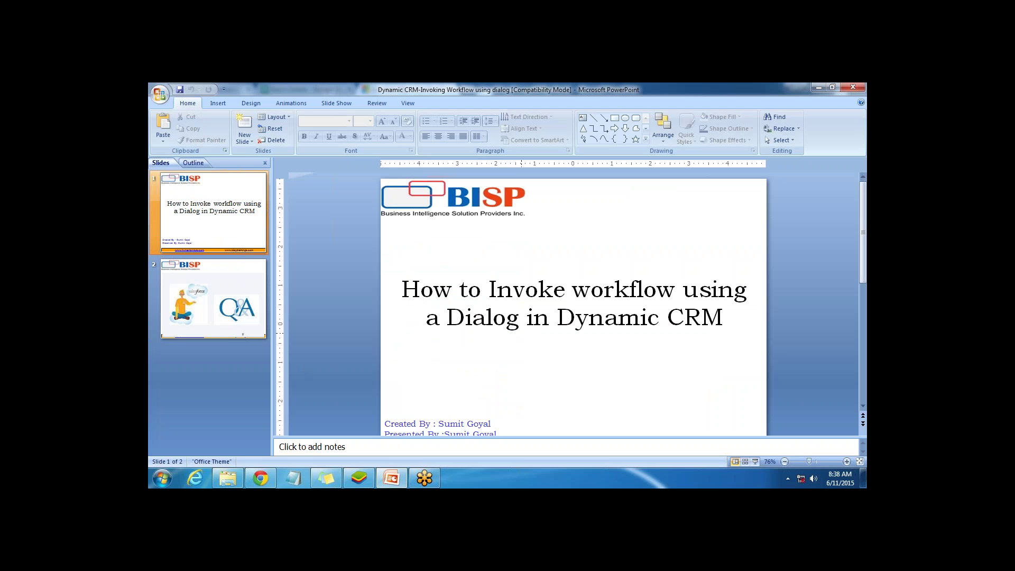
pyautogui.click(206, 306)
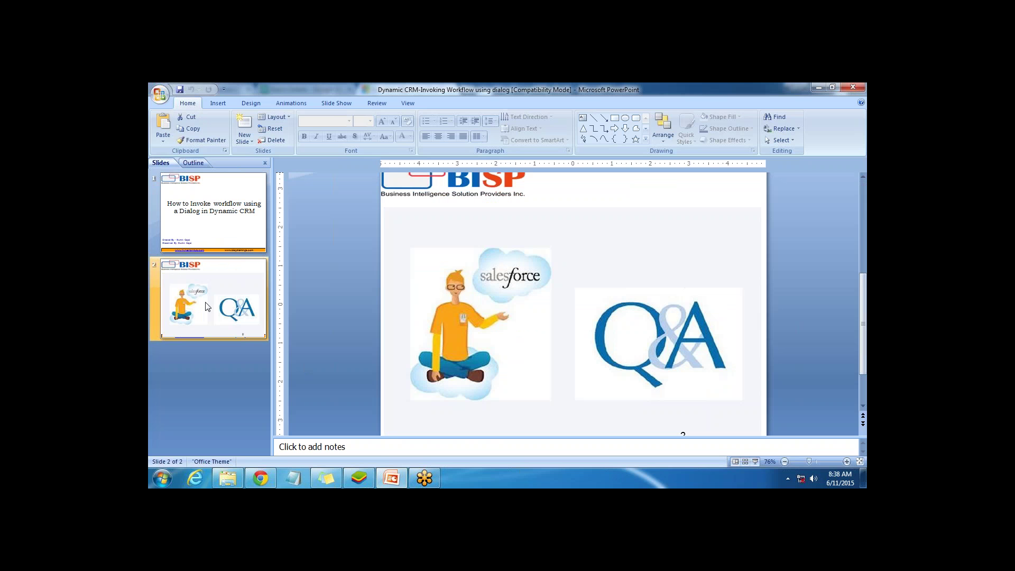
pyautogui.hotkey('shift', 'F5')
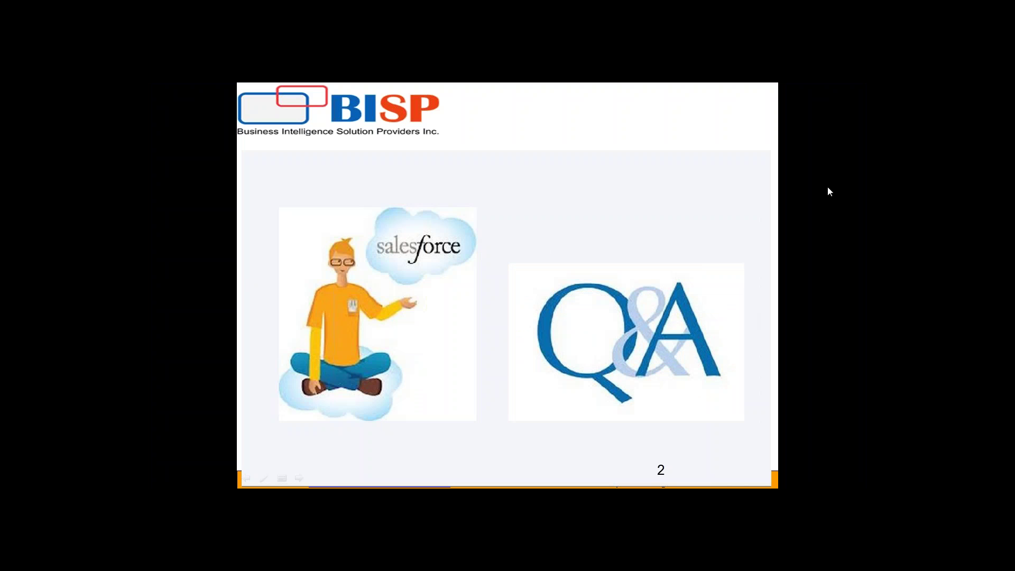